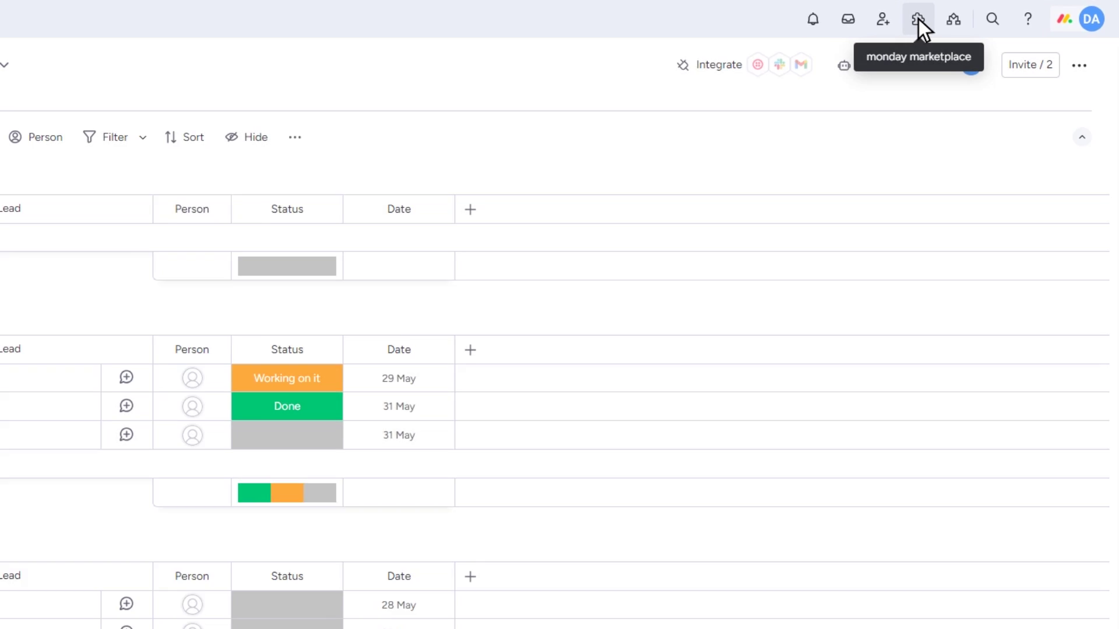
Search the monday marketplace for 'easymail' and open the EasyMails app page
click(900, 19)
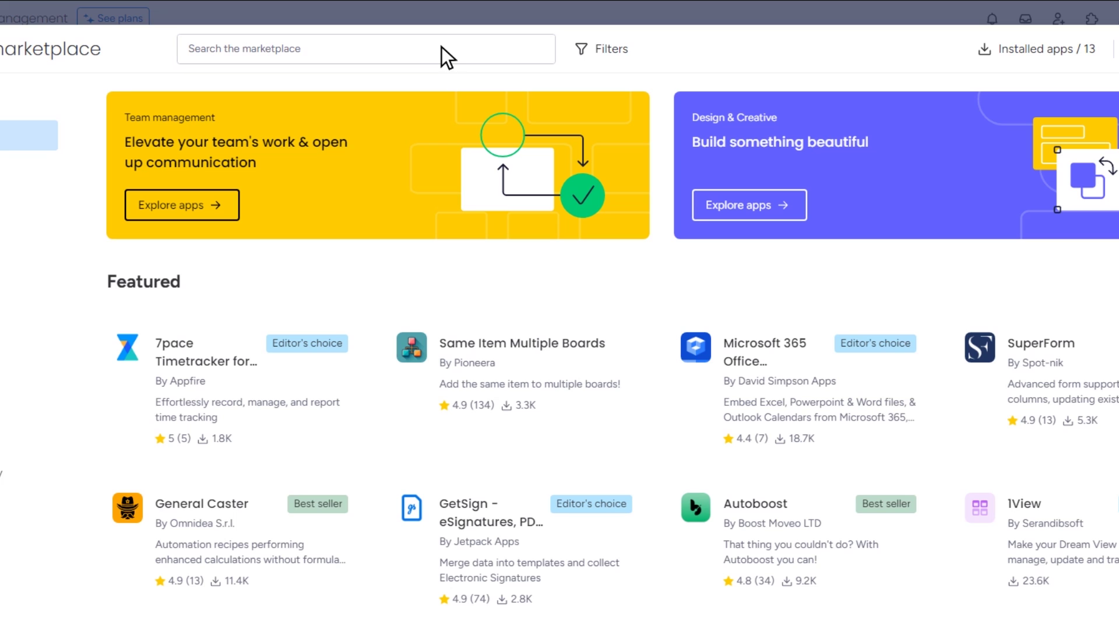
click(412, 49)
text(easy)
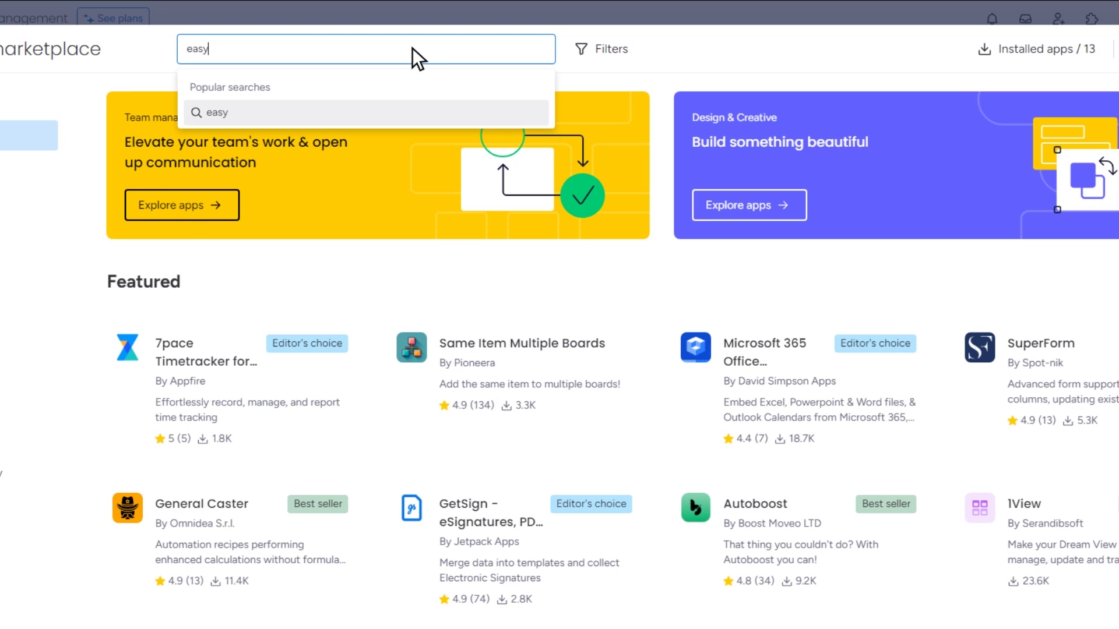
text(mail)
key(Return)
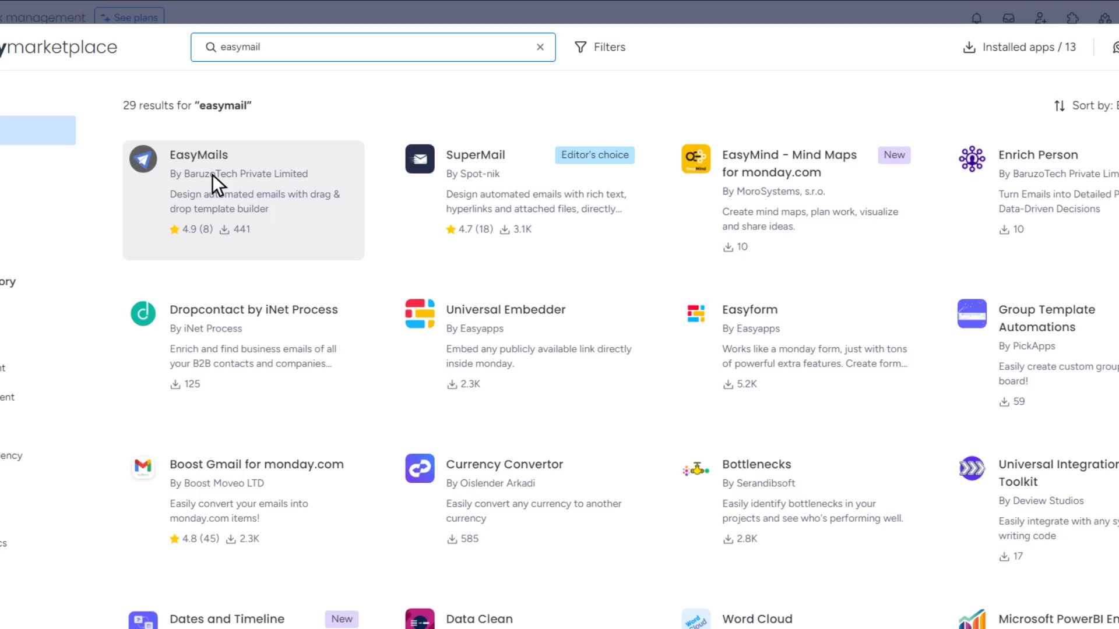
click(212, 174)
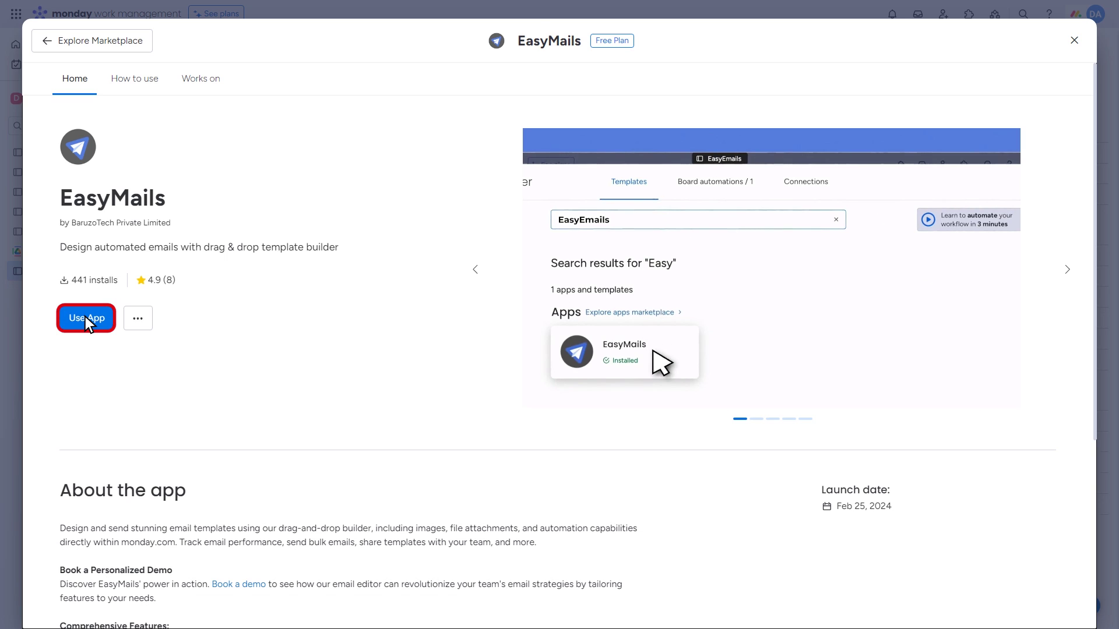
Install EasyMails on the EasyMails Demo board in the Dev workspace
click(85, 316)
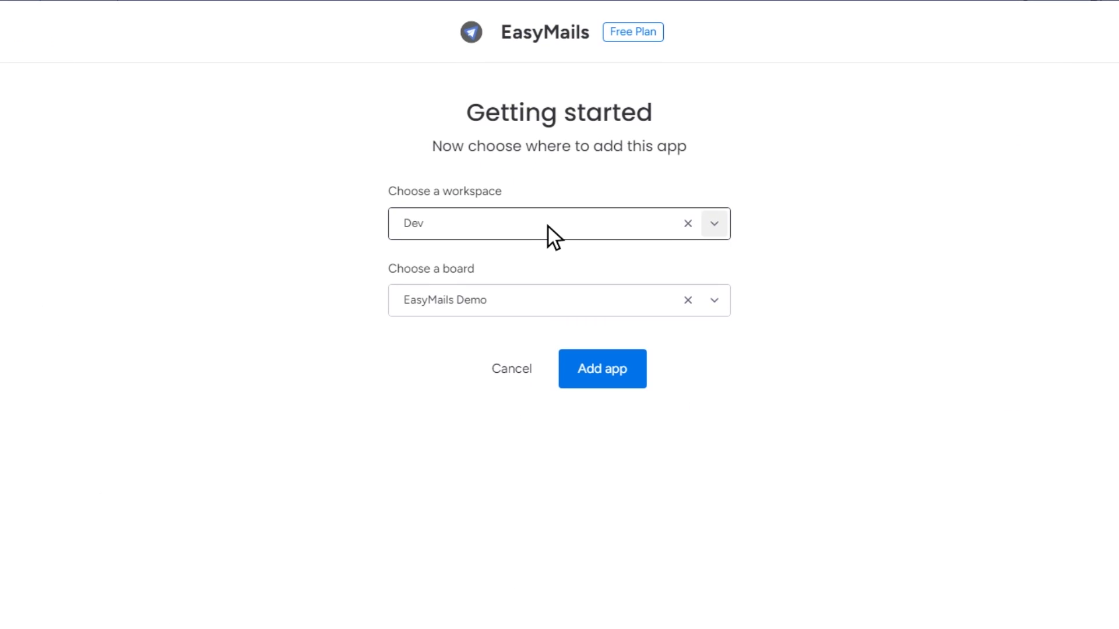
click(550, 203)
key(Return)
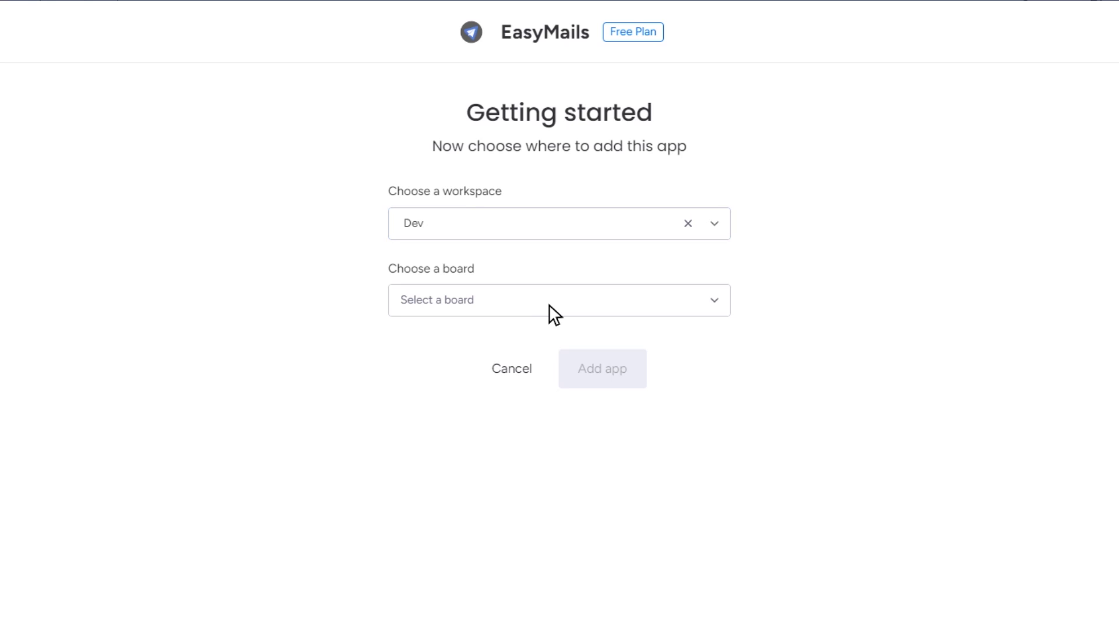
click(549, 304)
key(Down)
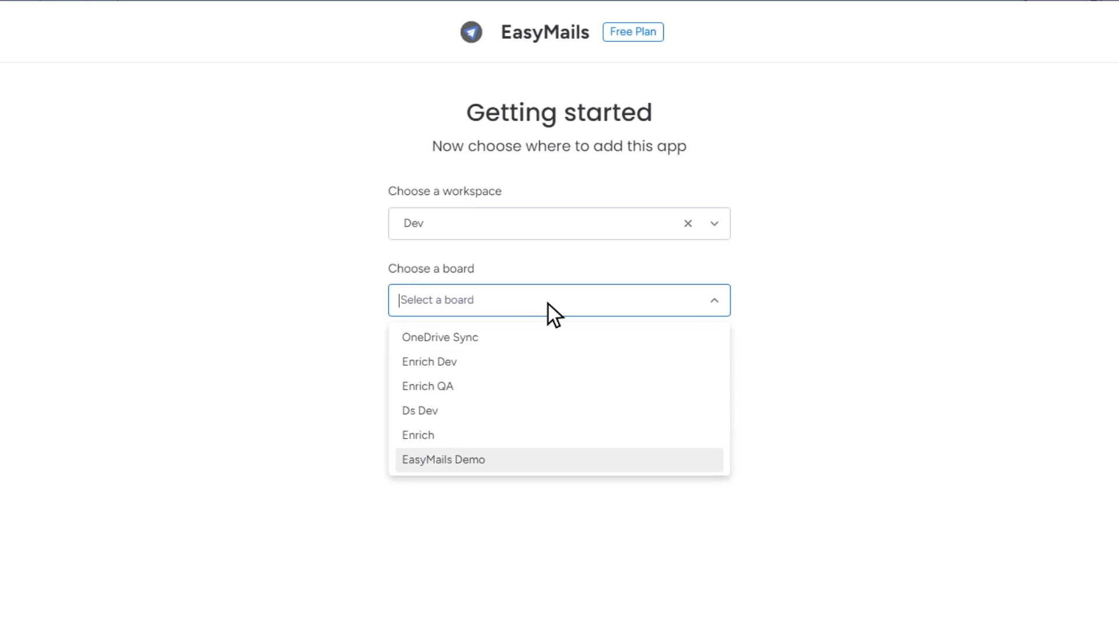
key(Return)
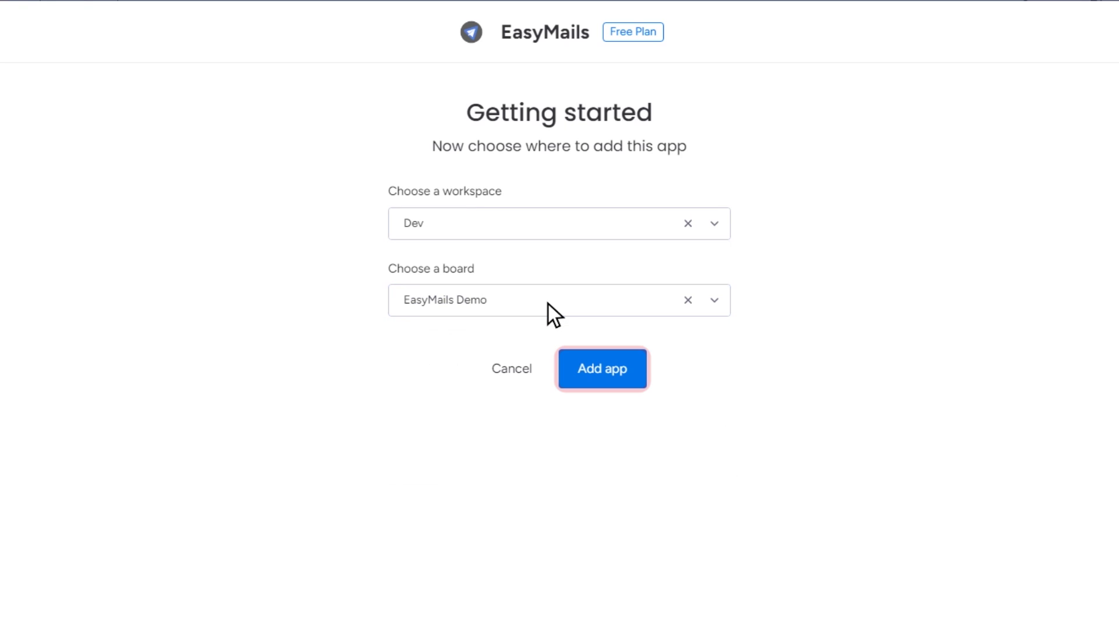
click(605, 370)
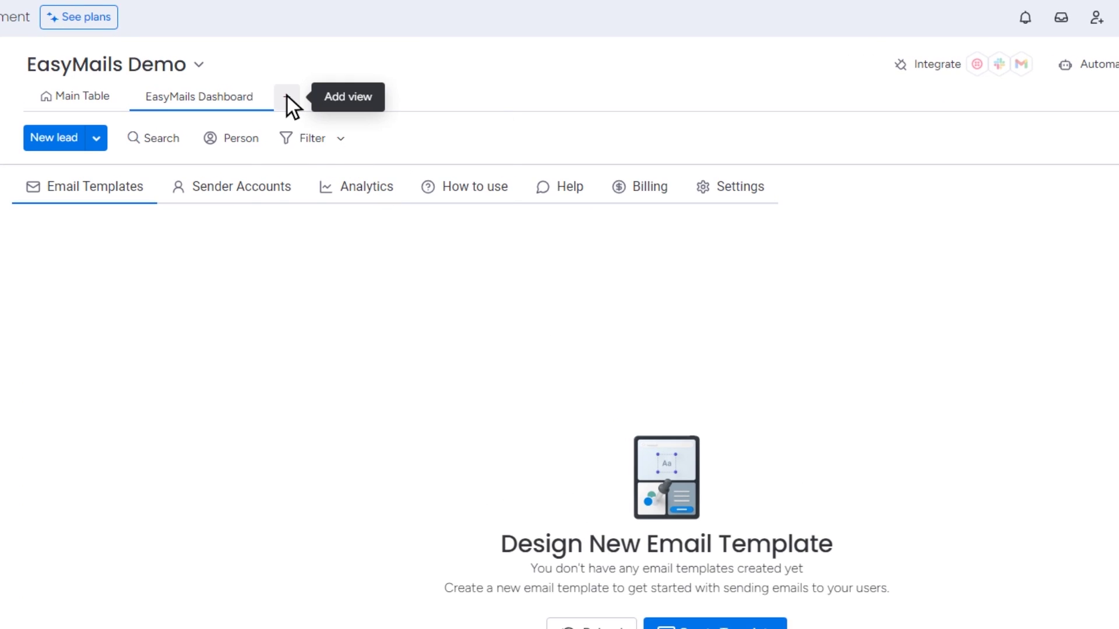
click(287, 97)
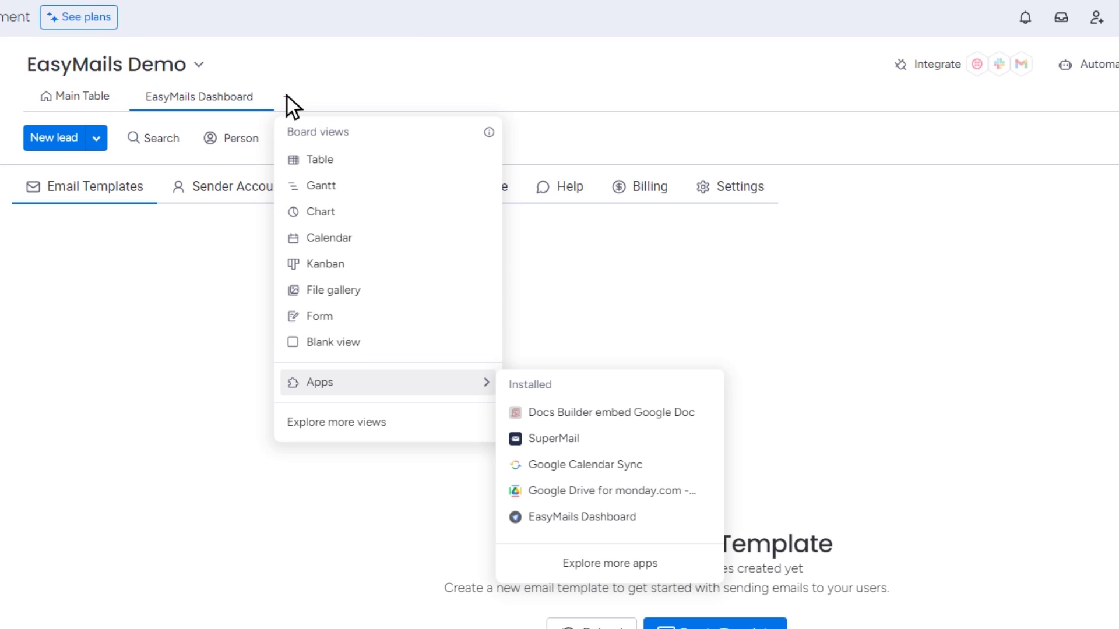
click(287, 97)
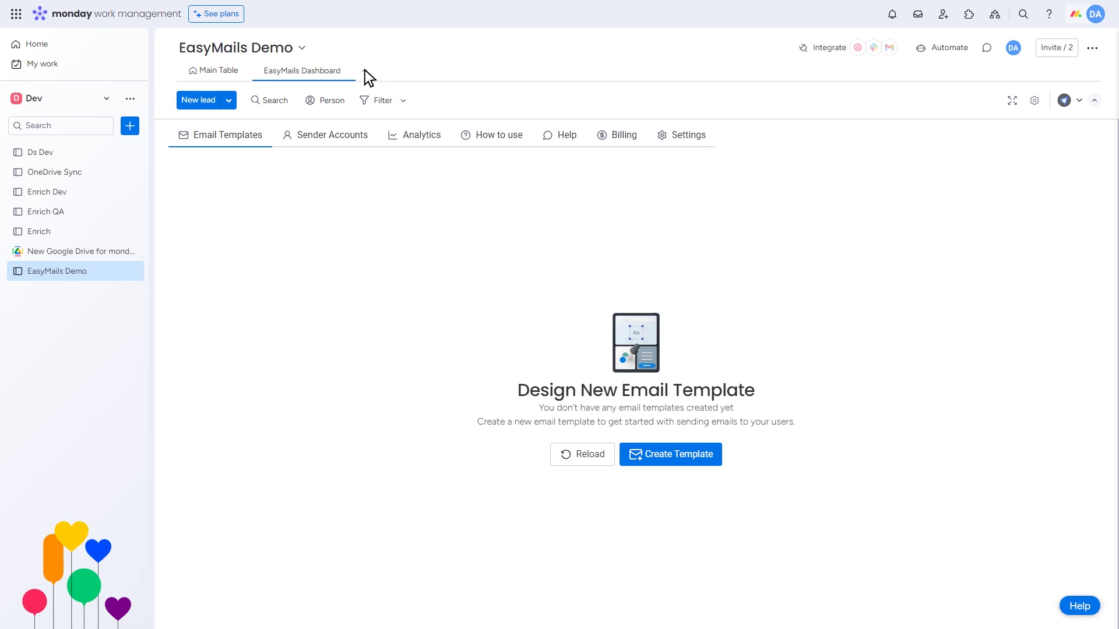
Connect a Google account as the EasyMails sender after comparing the Microsoft and SMTP options
click(325, 133)
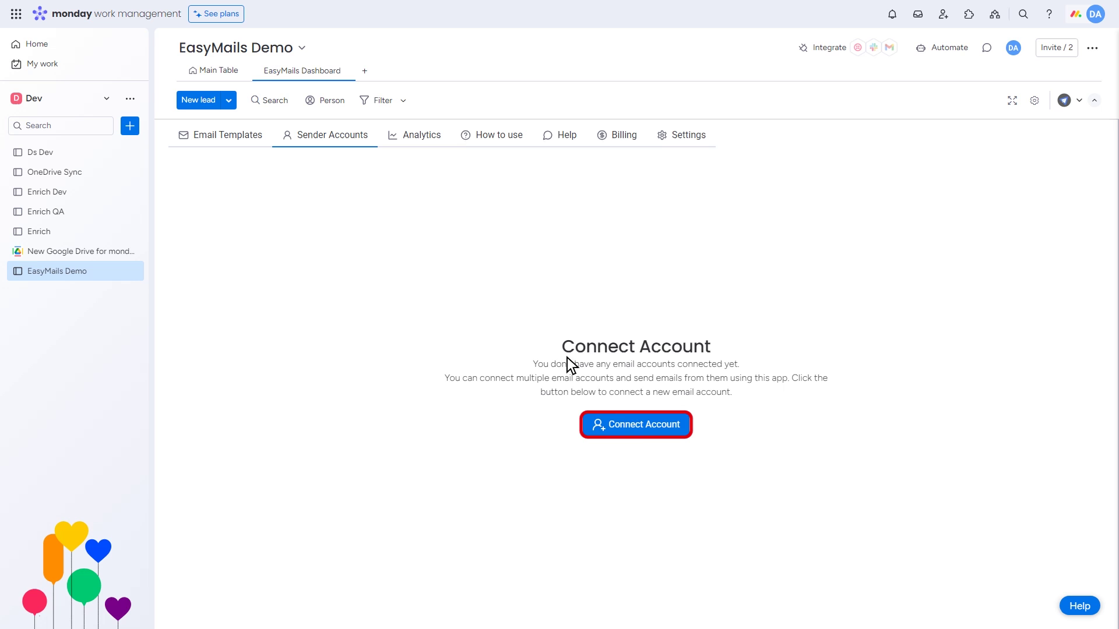
click(641, 425)
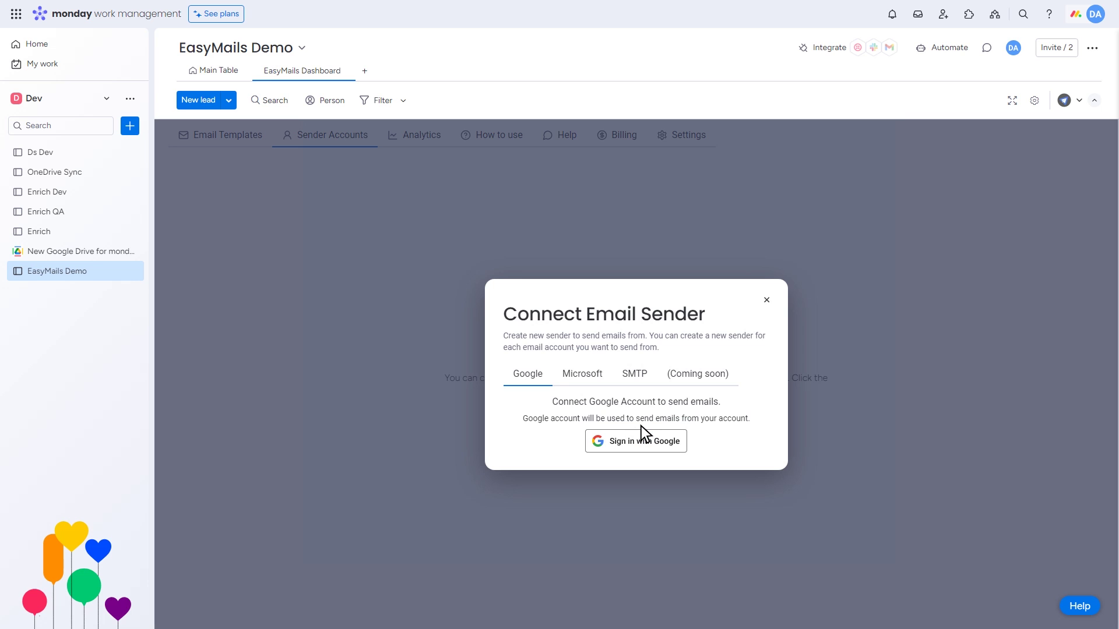
click(582, 375)
click(634, 374)
click(634, 442)
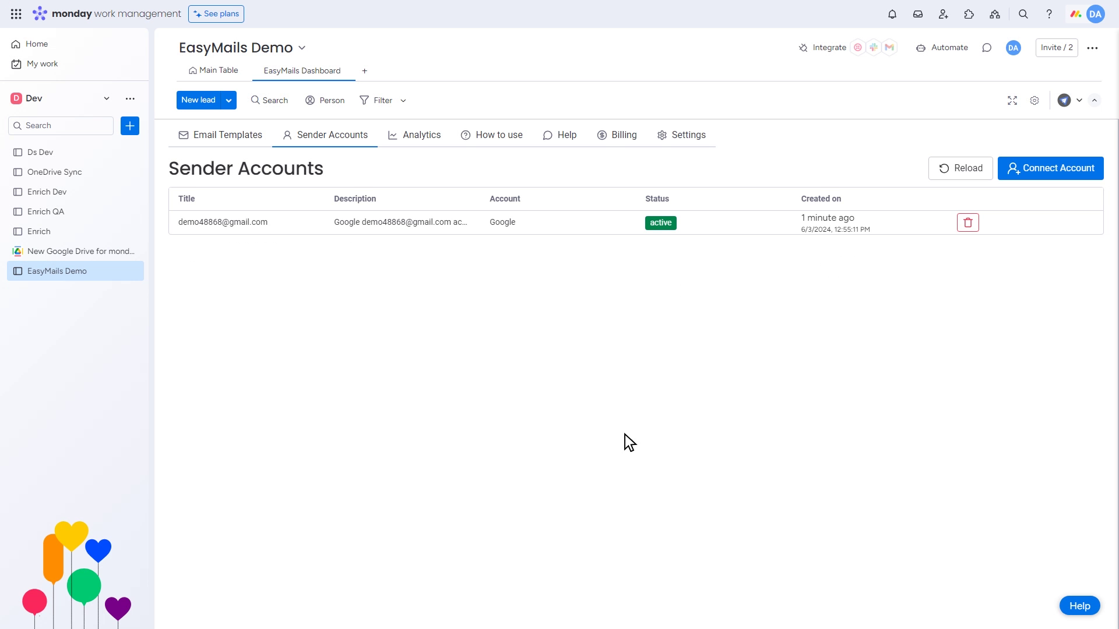
Create an HTML drag-and-drop template titled 'Welcome' with description 'Send When New account'
click(220, 133)
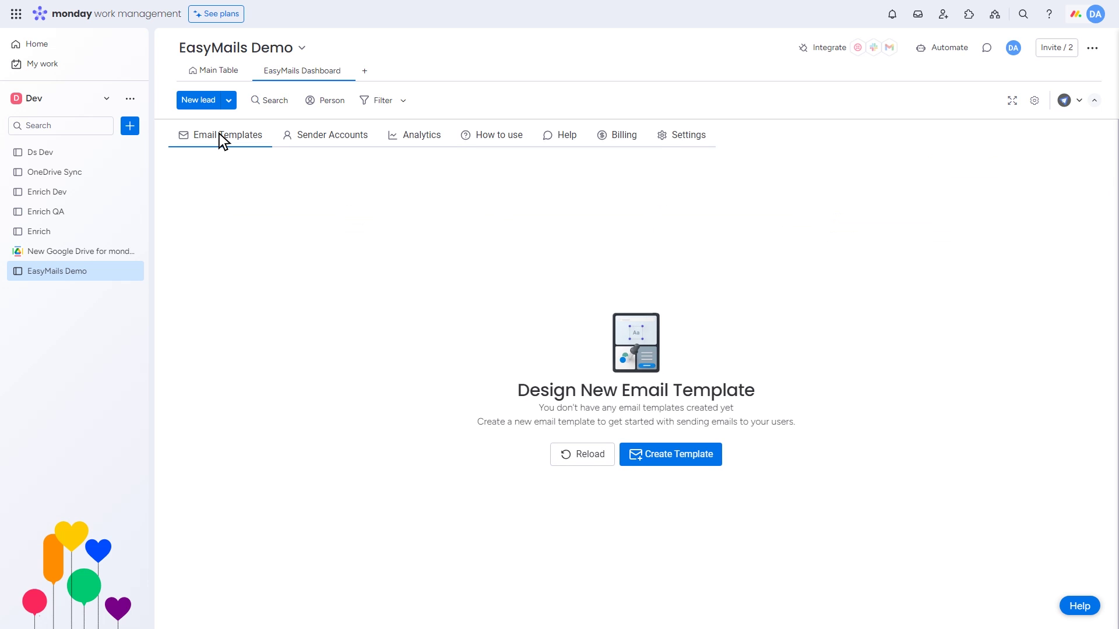
click(666, 455)
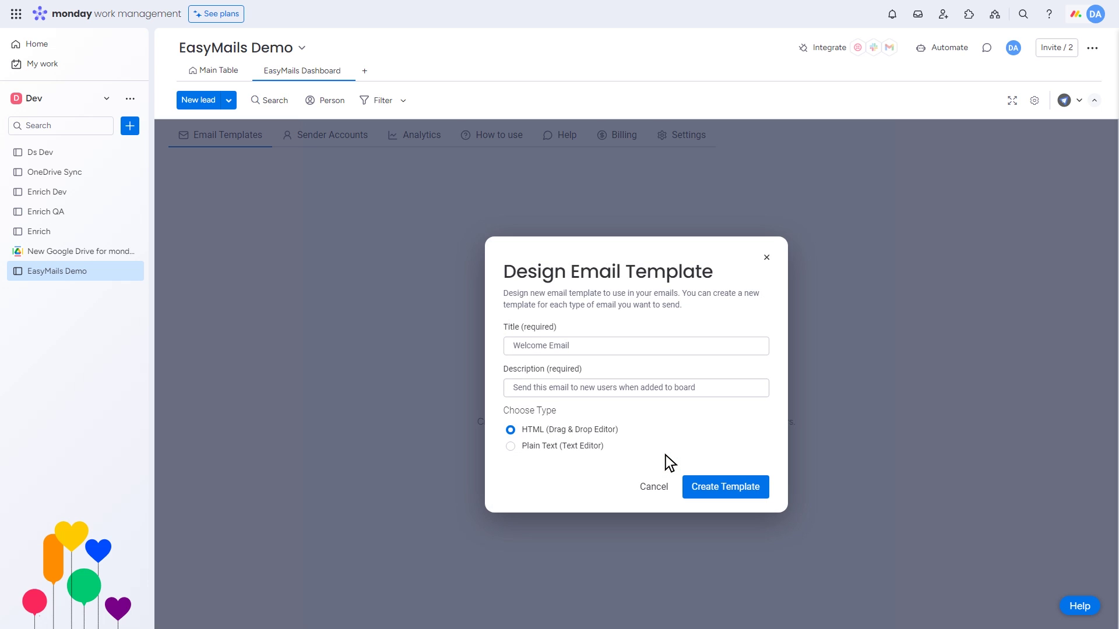
click(665, 345)
text(Welcome)
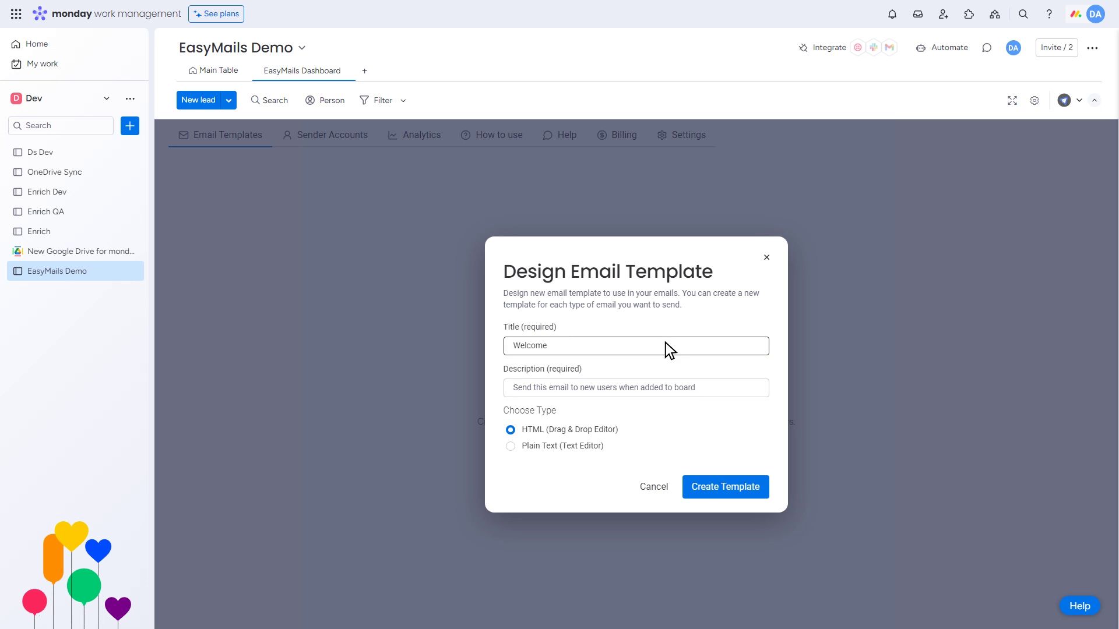
click(617, 390)
text(Send When New account)
key(Tab)
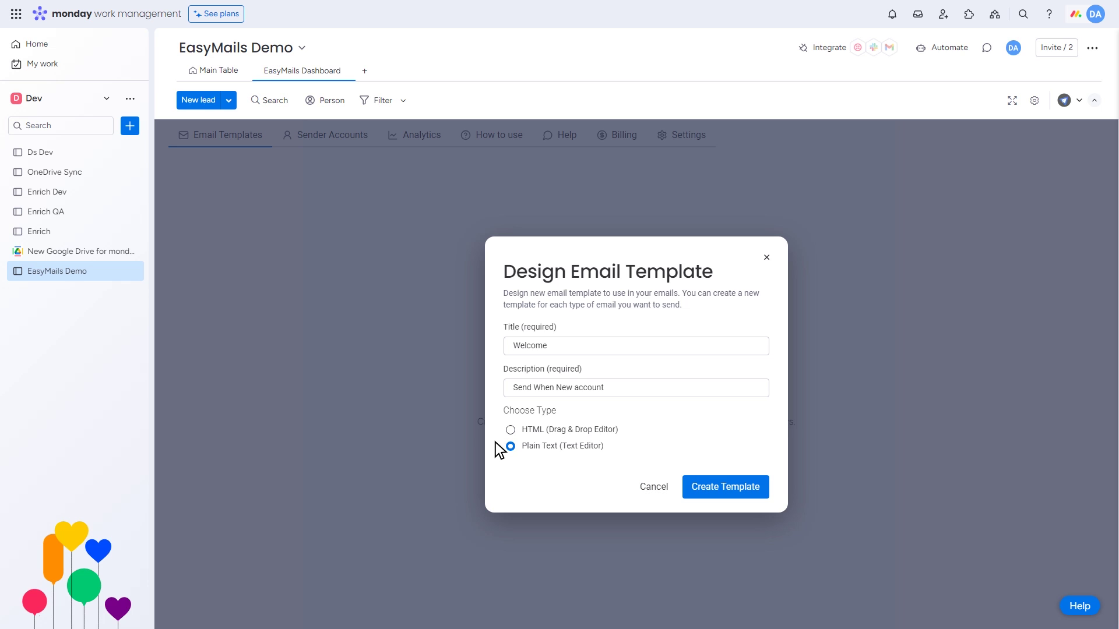
click(510, 430)
click(718, 489)
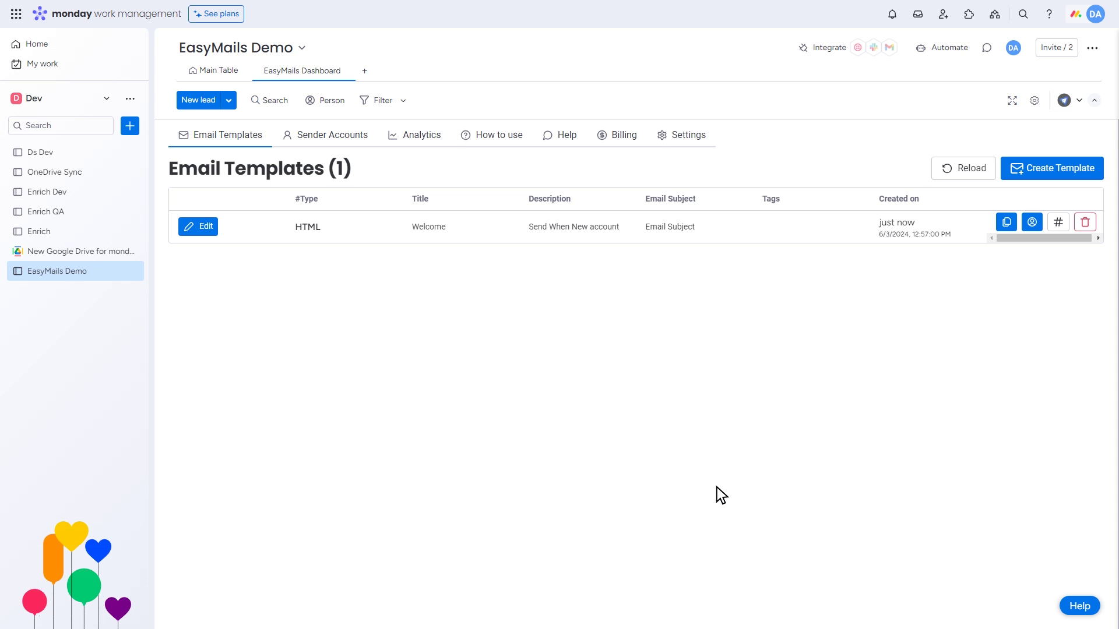
Open the Welcome template's details and try editing its title, subject, description and attachment fields
click(205, 225)
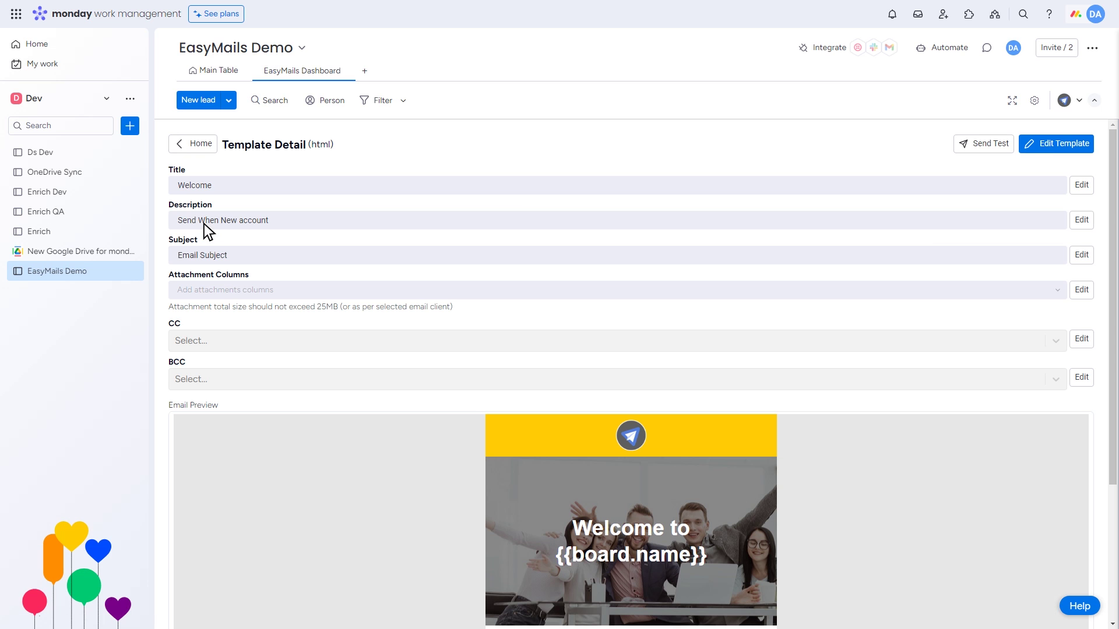
click(1082, 185)
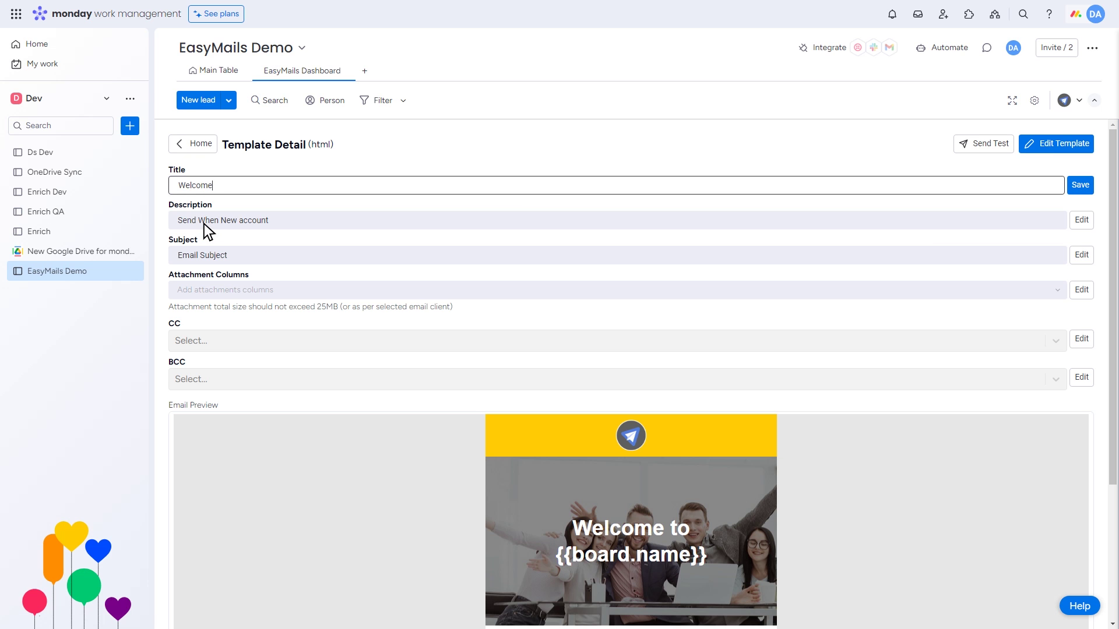
click(1080, 185)
click(1082, 255)
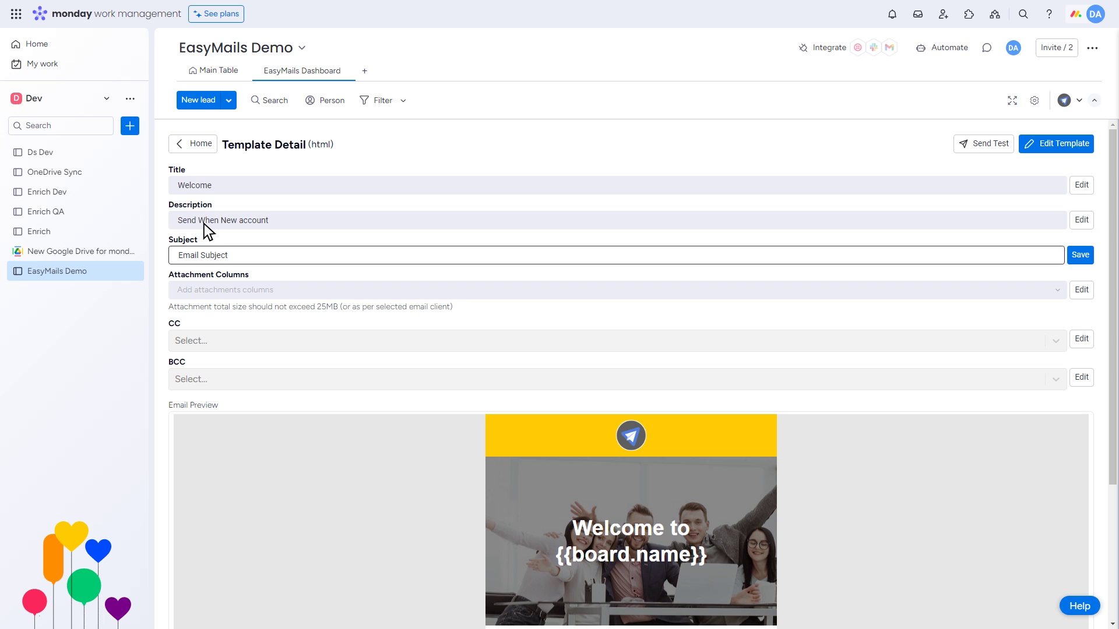
click(1082, 220)
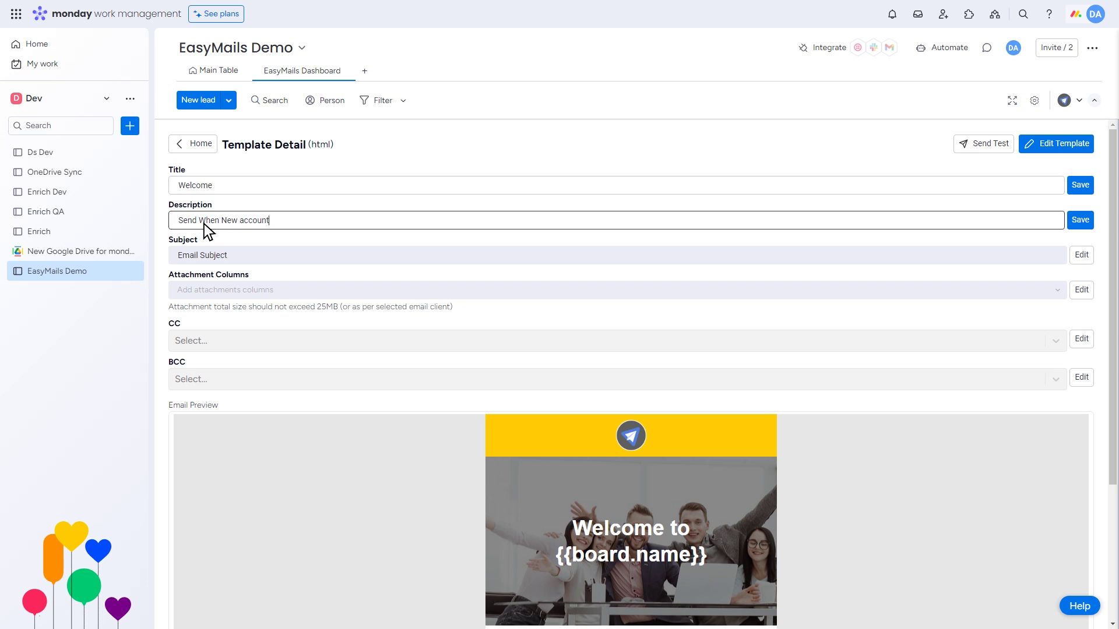
click(1080, 186)
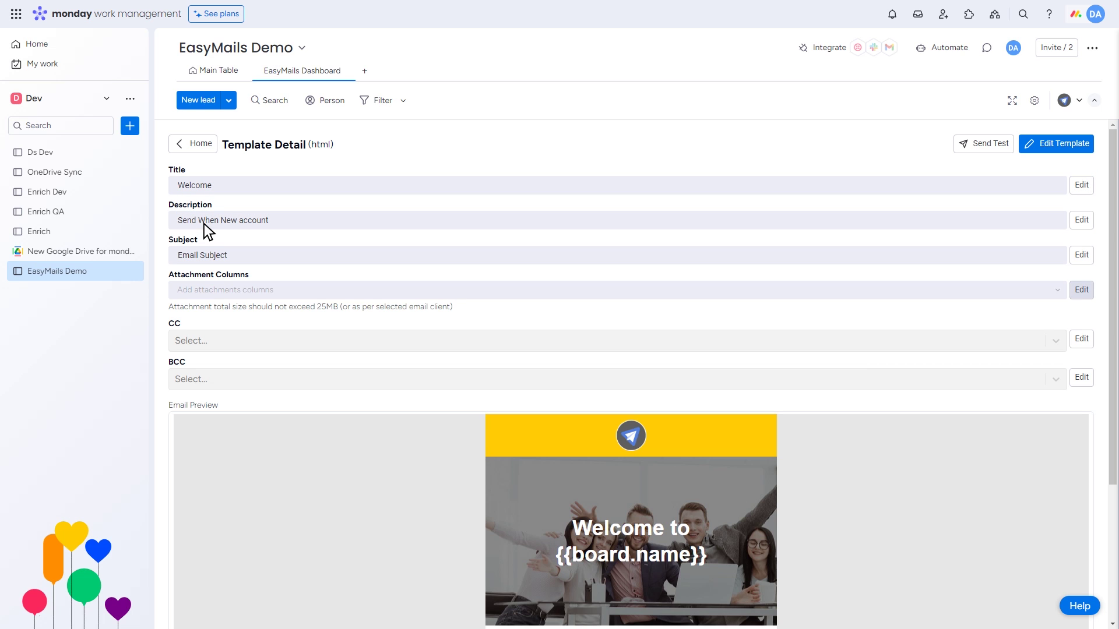
click(1082, 291)
click(1055, 291)
key(Tab)
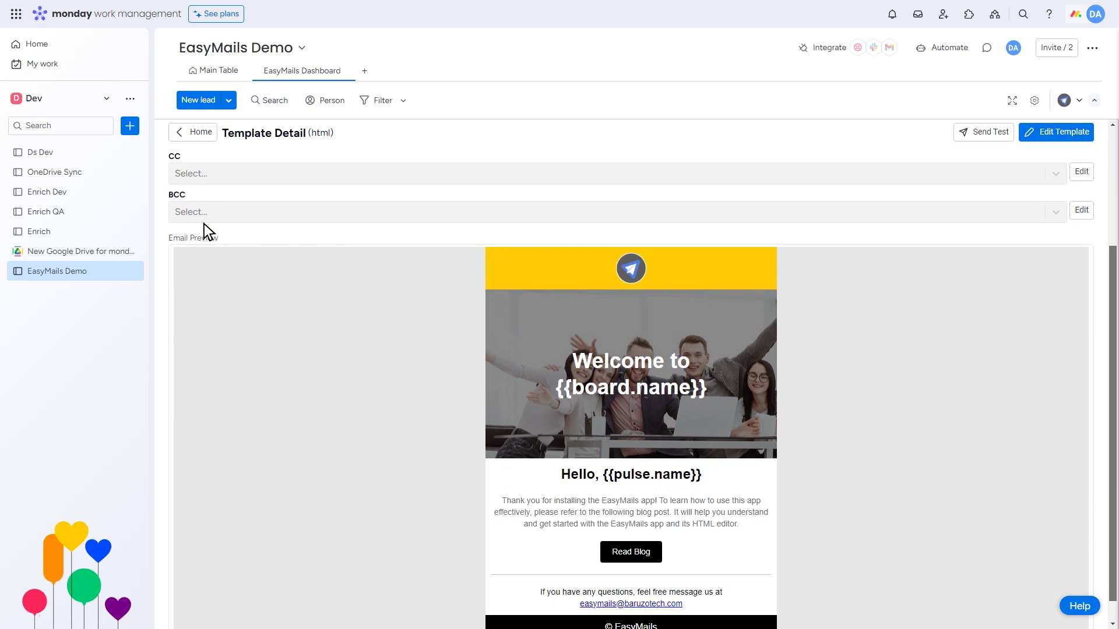
Add three CC recipients to the Welcome template and save them
key(Return)
click(204, 203)
click(204, 173)
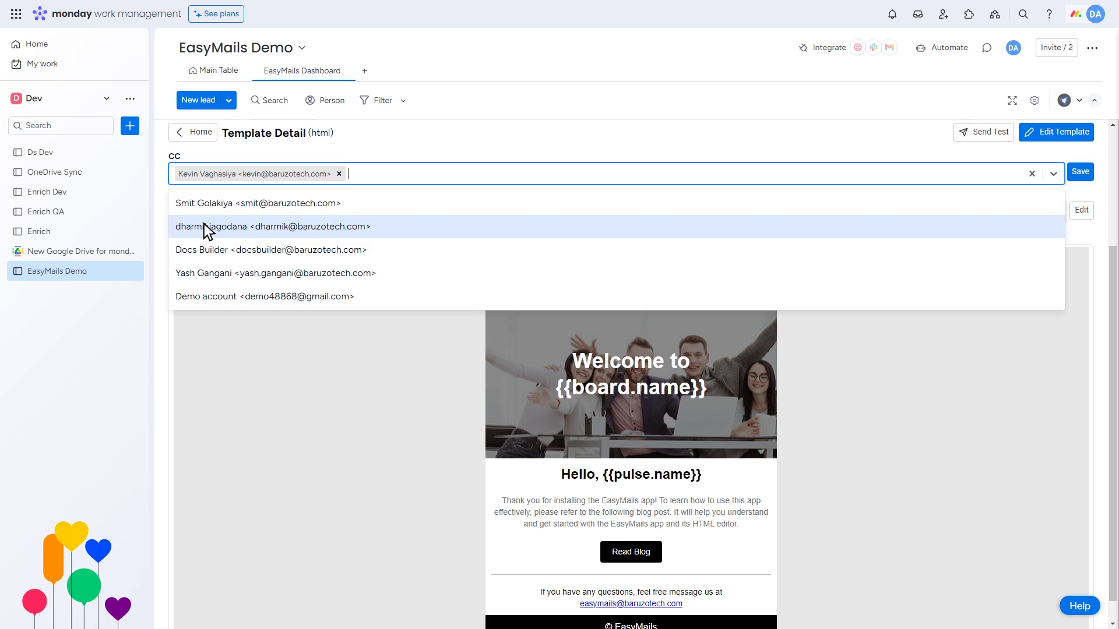
click(204, 225)
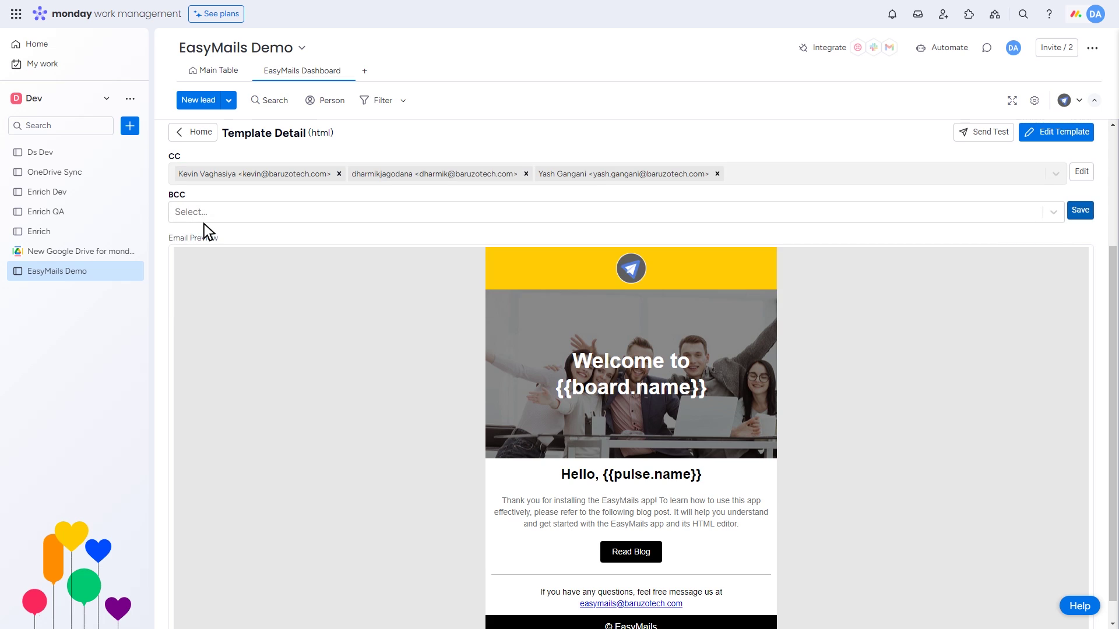
click(203, 213)
Add two BCC recipients to the Welcome template and save them
key(Return)
key(Down)
key(Down)
key(Down)
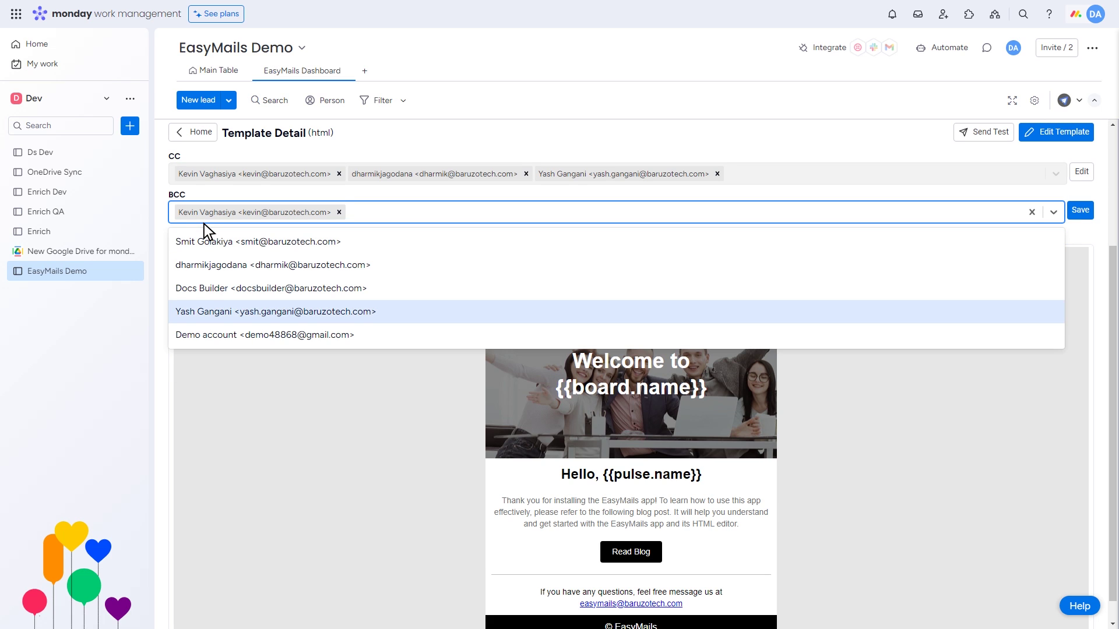
key(Return)
key(Tab)
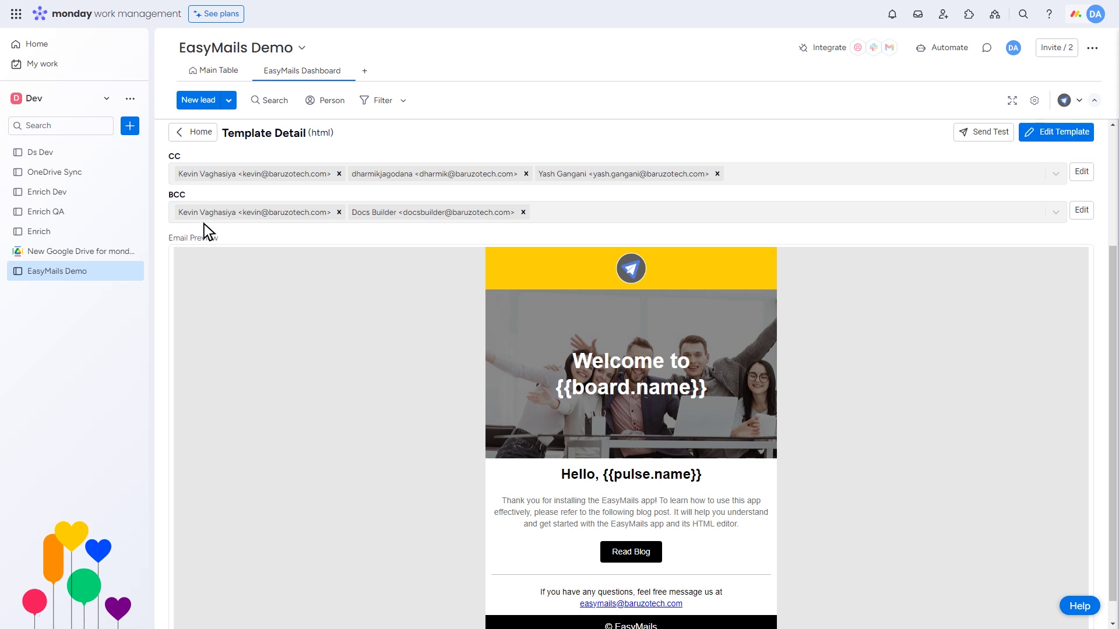
scroll(204, 223, down, 2)
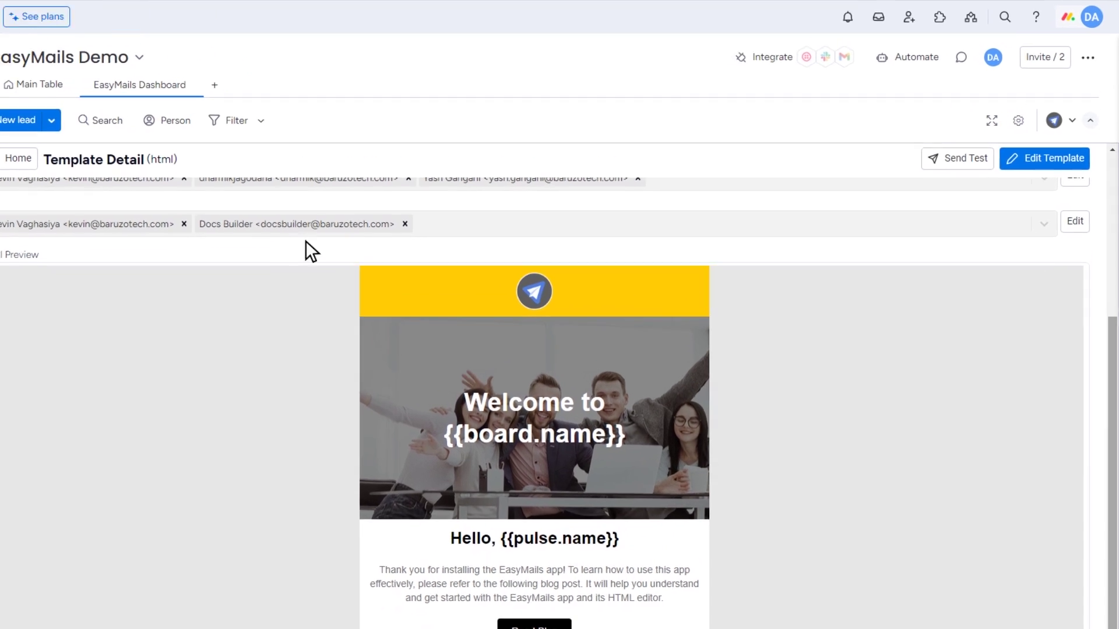
scroll(305, 240, up, 4)
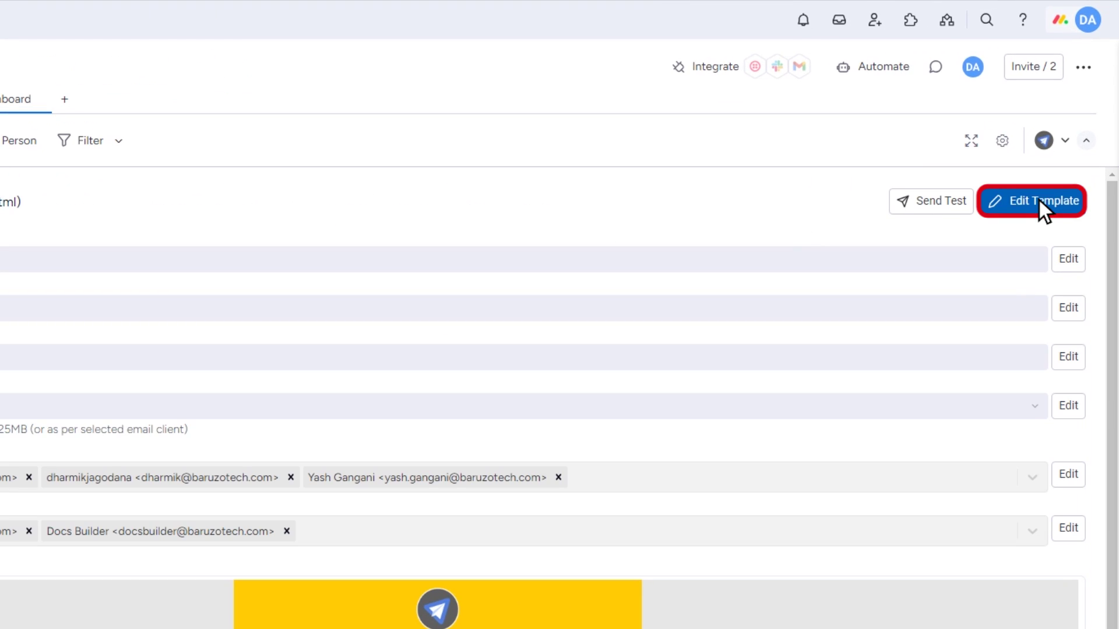
Open the Welcome template in the email editor and delete the Demo button block
click(1038, 199)
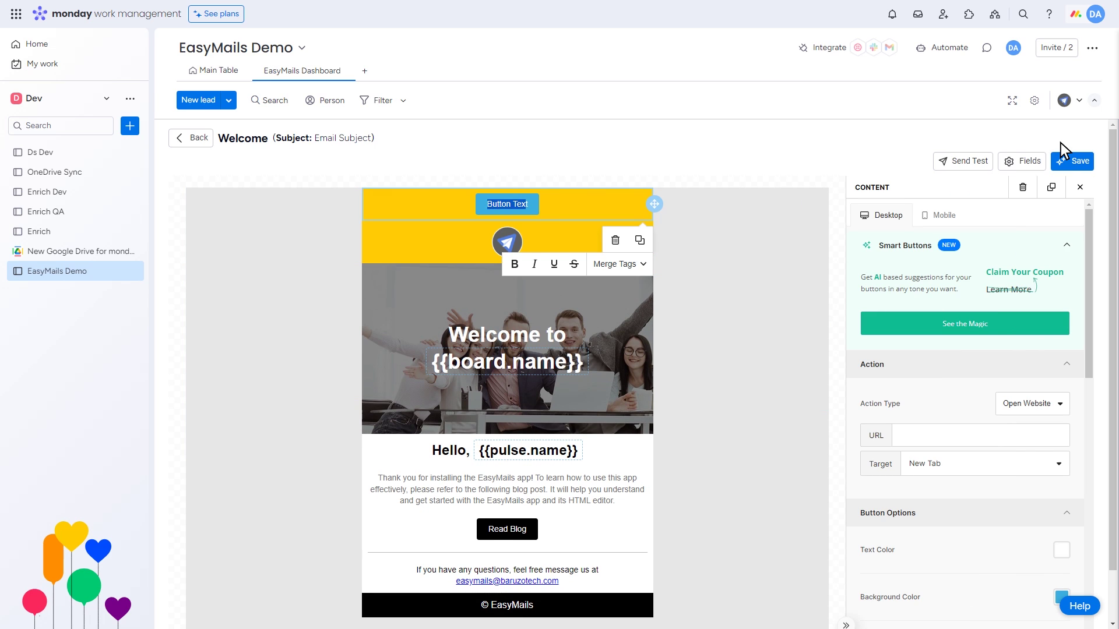
text(demo)
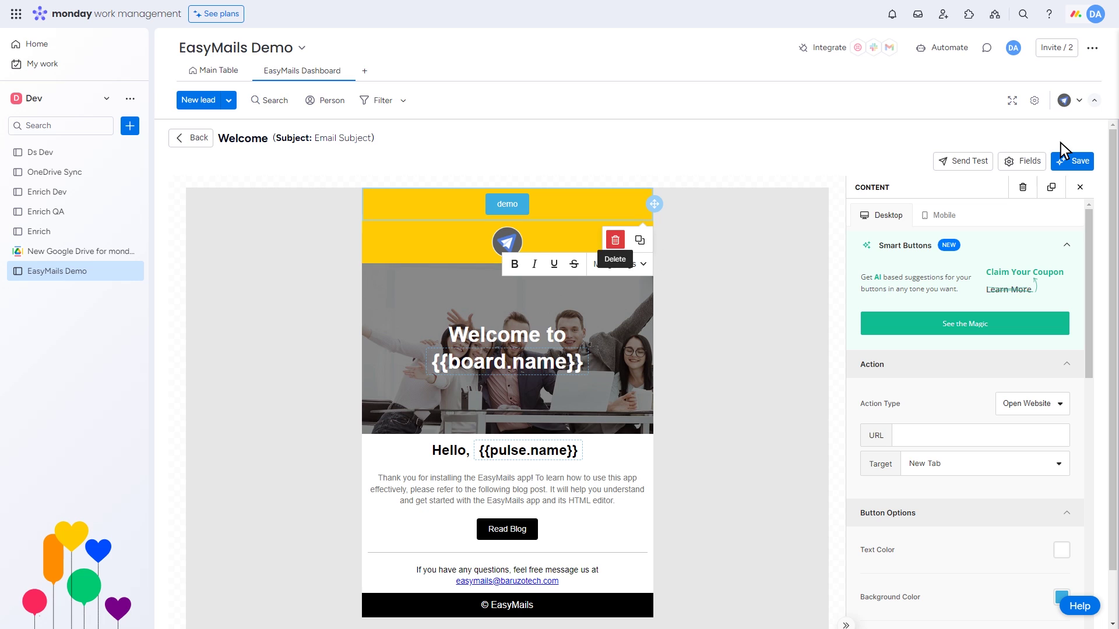
click(507, 204)
click(615, 240)
Replace the heading's {{board.name}} tag with the item name merge tag
click(507, 315)
click(507, 328)
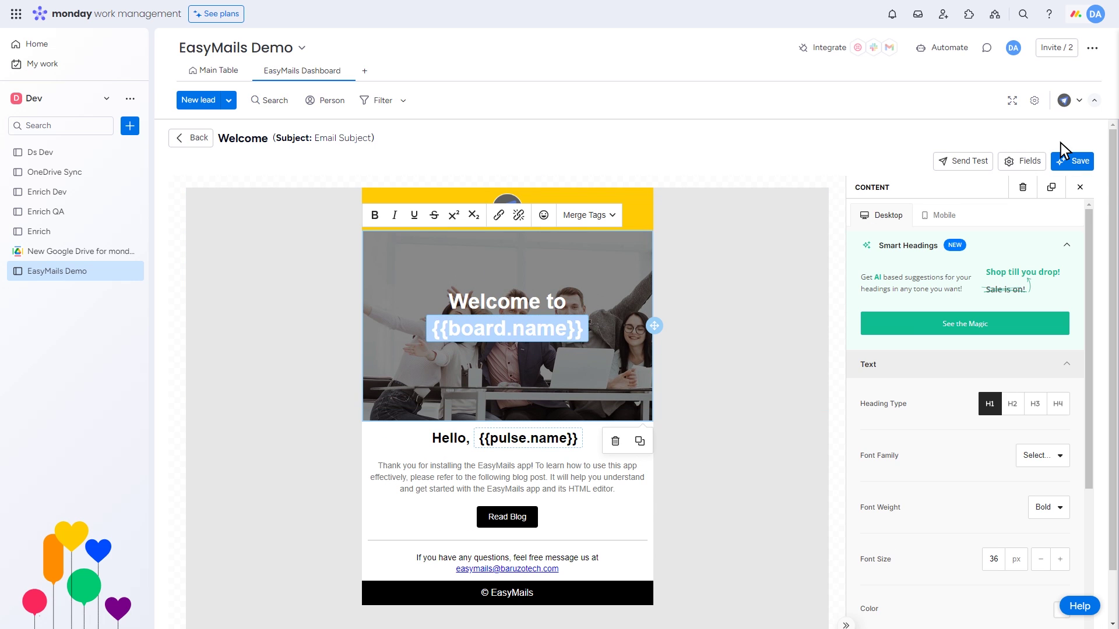
click(589, 215)
click(597, 293)
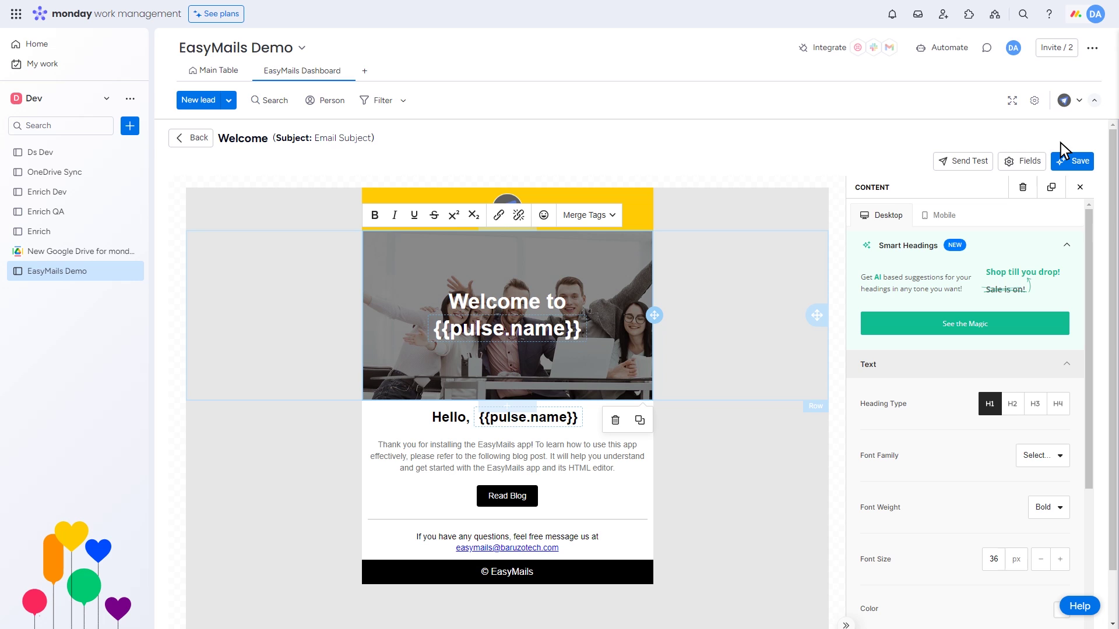
click(1023, 162)
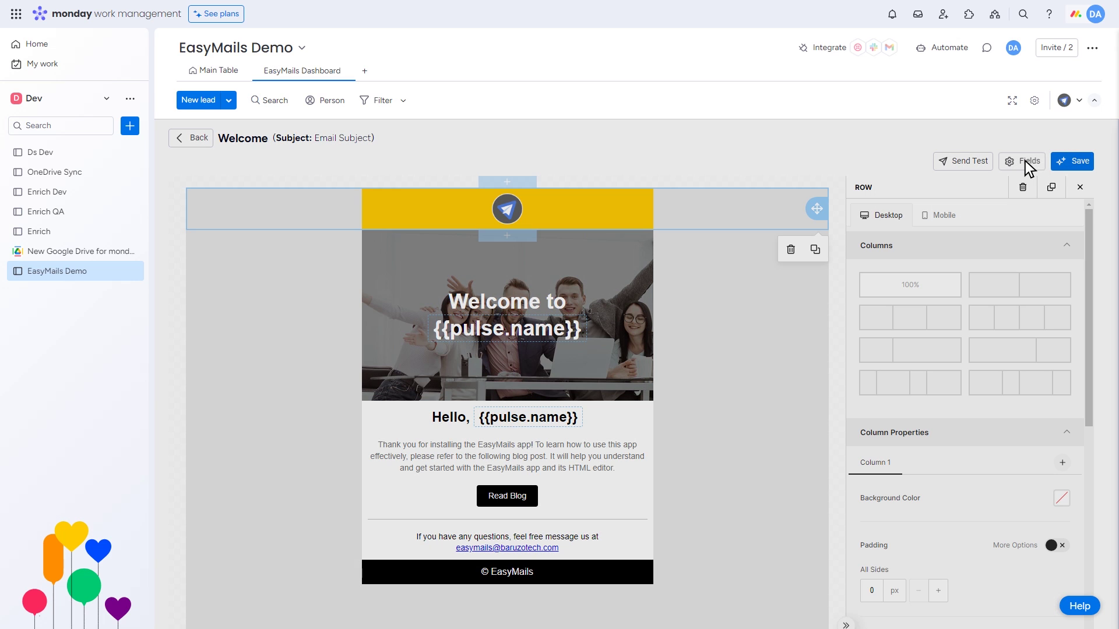
Review the dynamic variables panel, then save the Welcome template
click(1026, 161)
click(1025, 161)
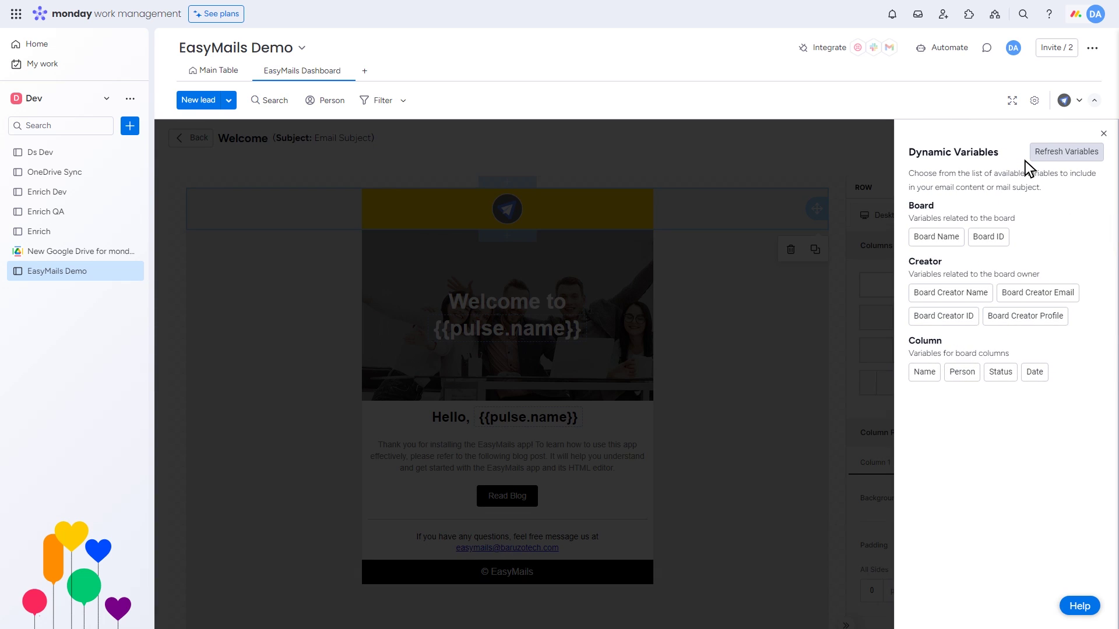
click(1104, 133)
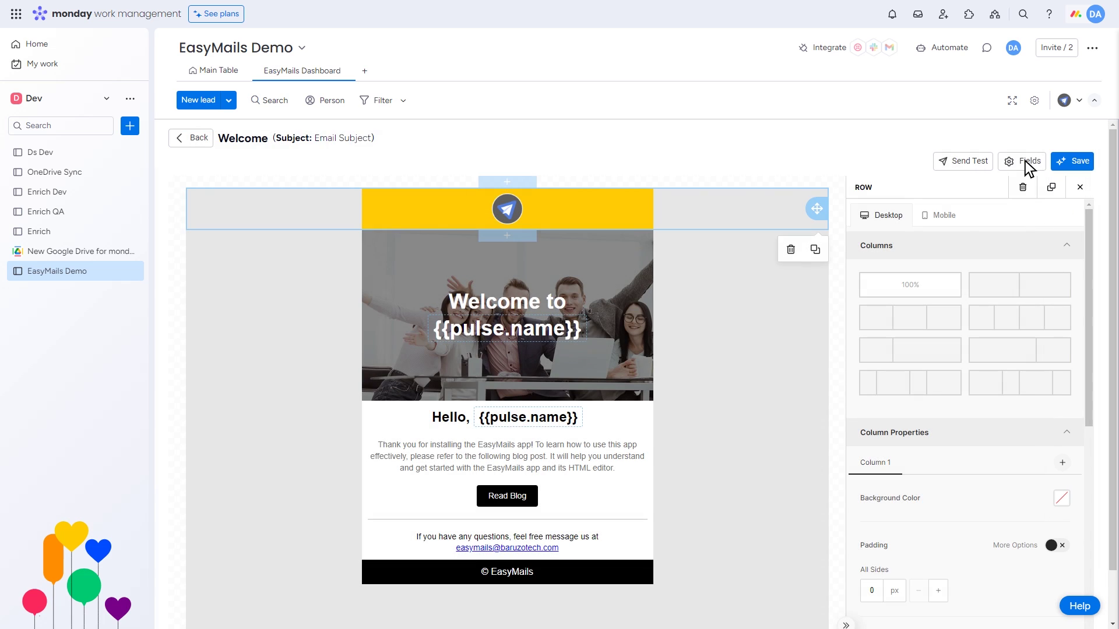
click(1075, 161)
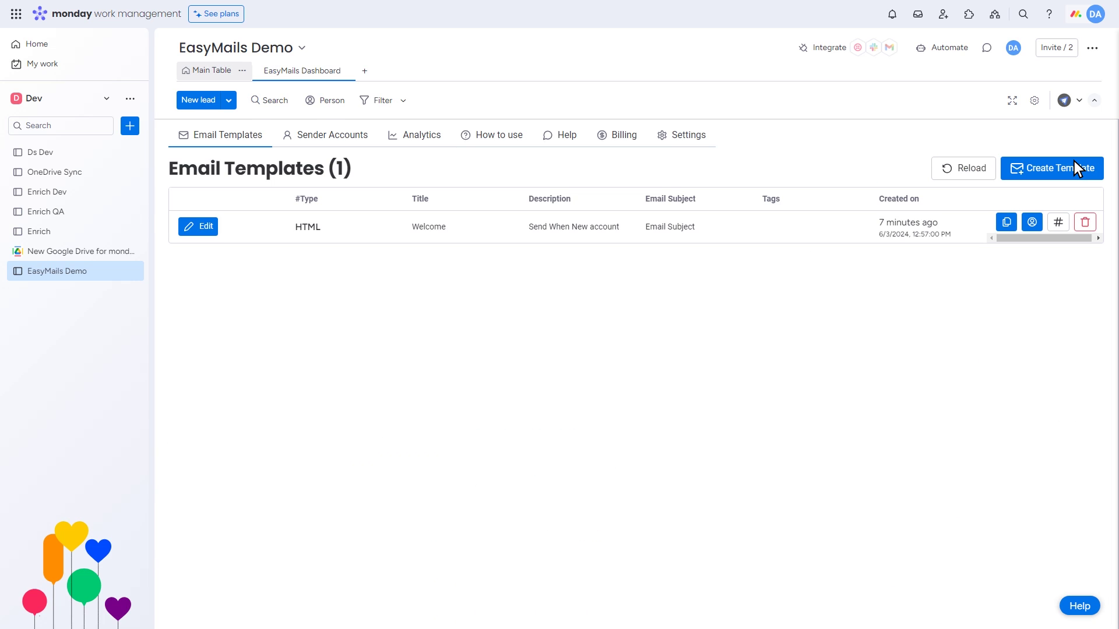
Switch to the Main Table view and open Item 2's detail panel
click(210, 73)
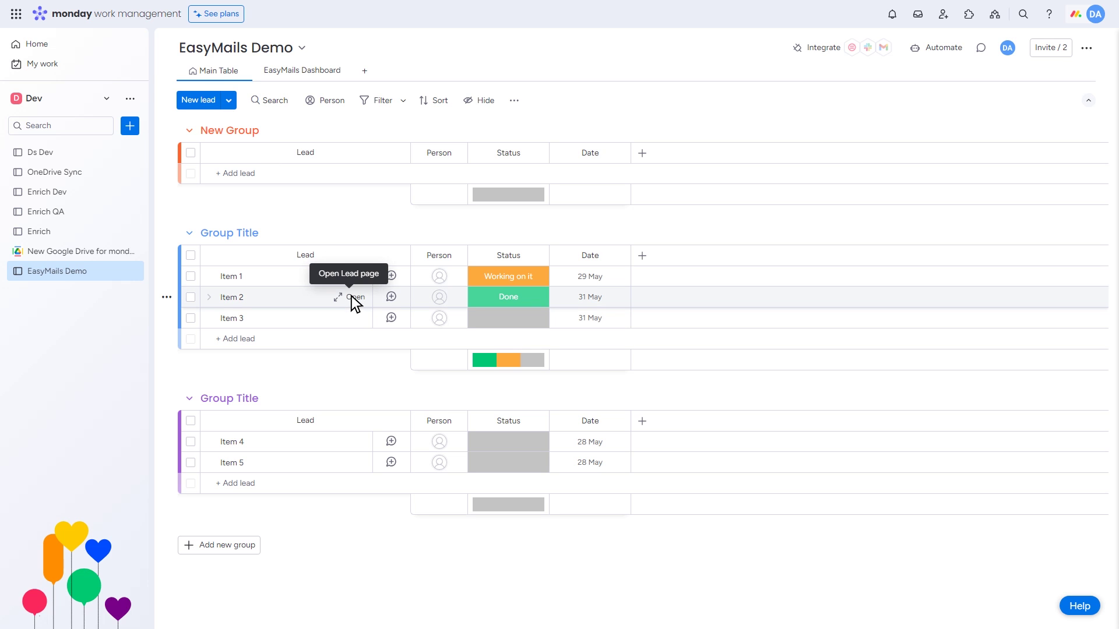
click(352, 297)
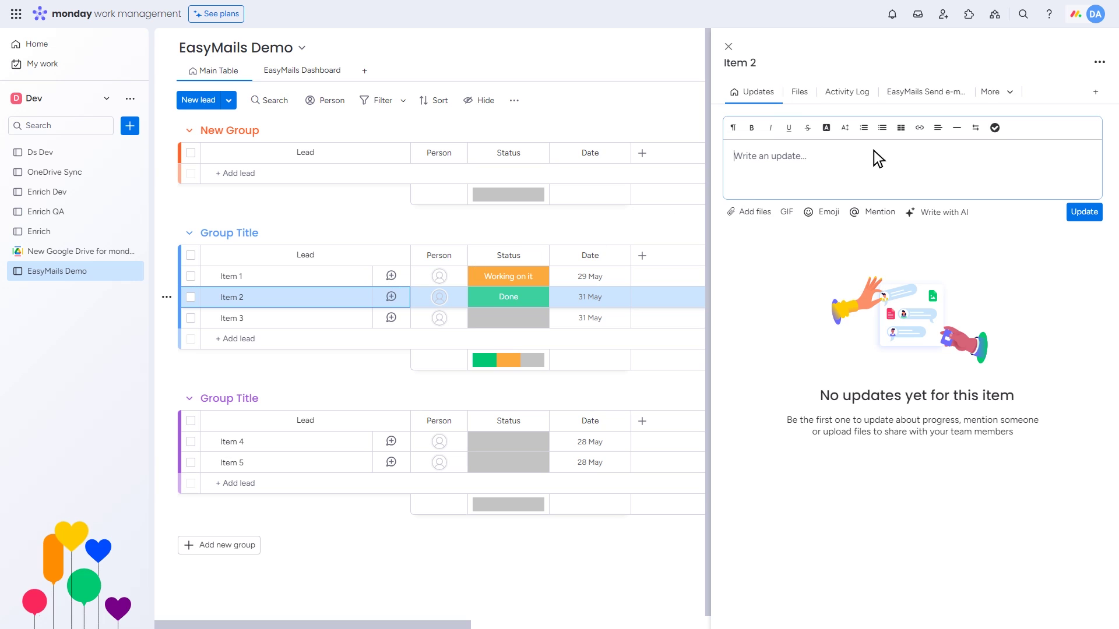
Add the EasyMails Send e-mail view to Item 2's panel
click(1097, 94)
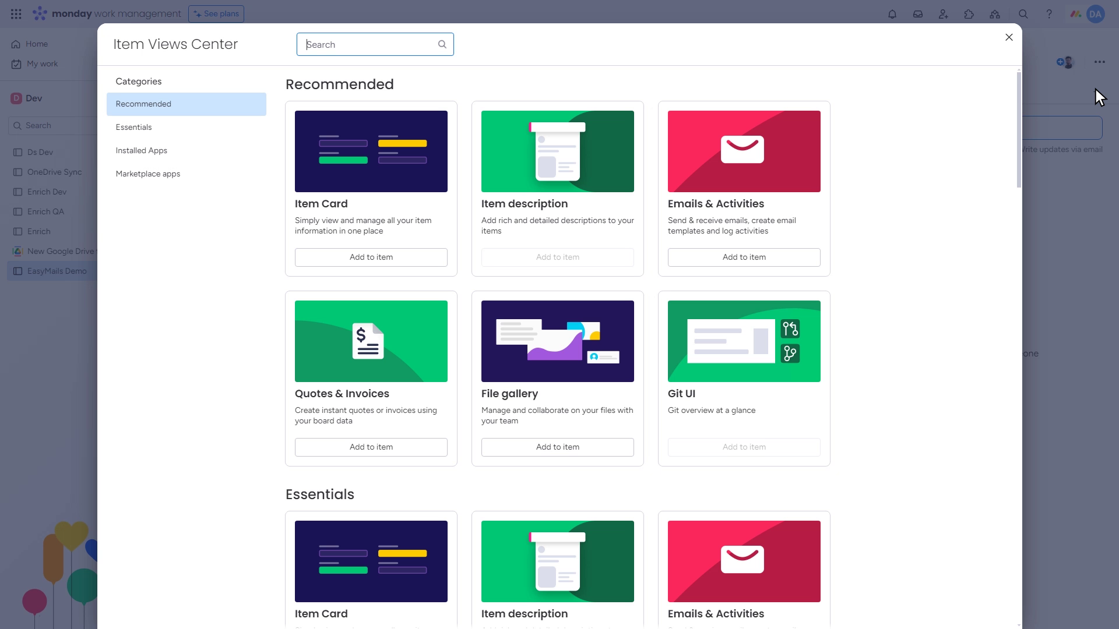
text(easy)
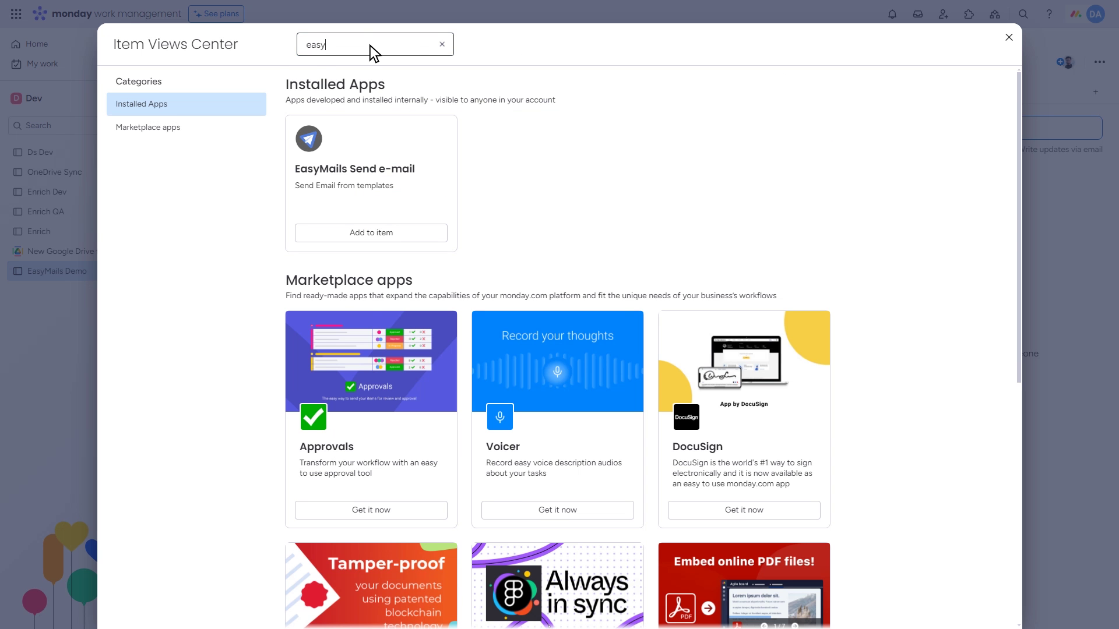
click(373, 234)
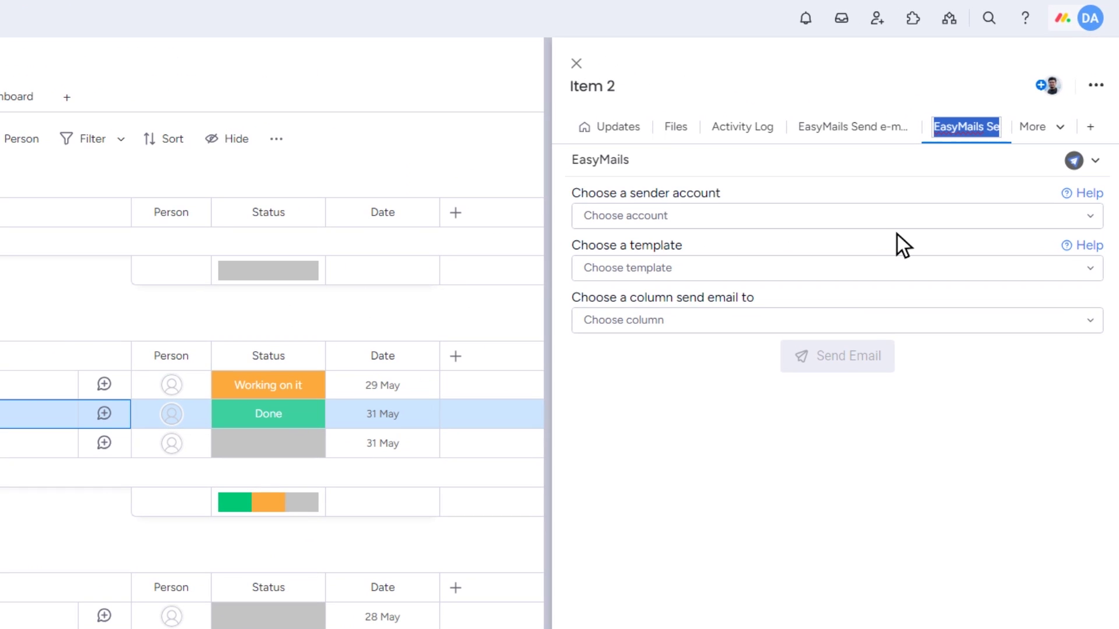
Send the Welcome (html) email from the Google account to Item 2's Person column
click(896, 226)
click(897, 244)
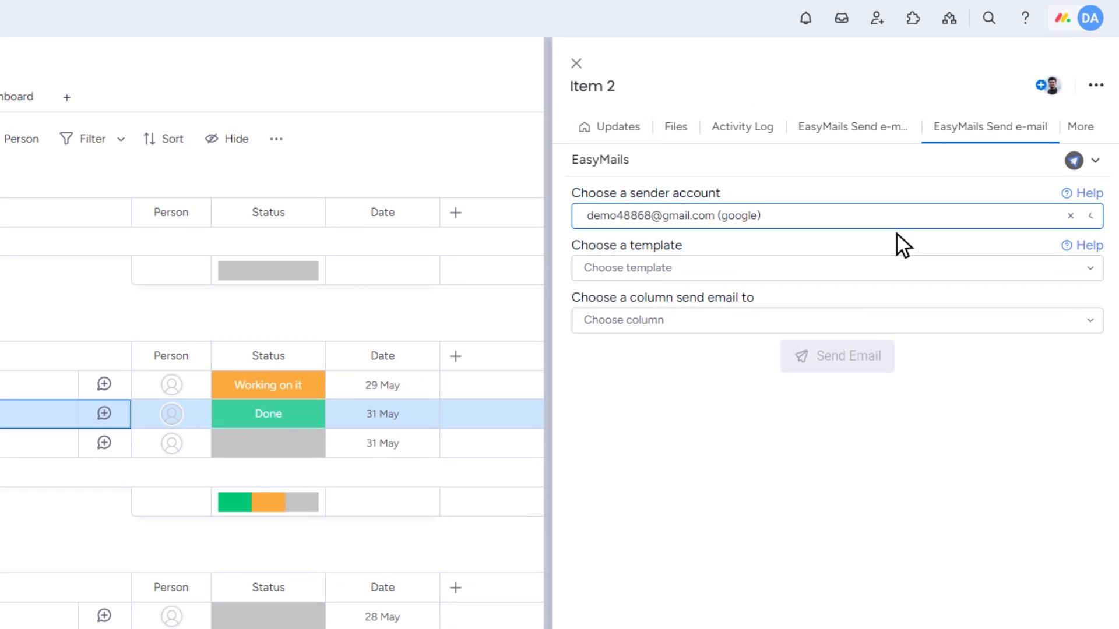
key(Tab)
key(Down)
key(Return)
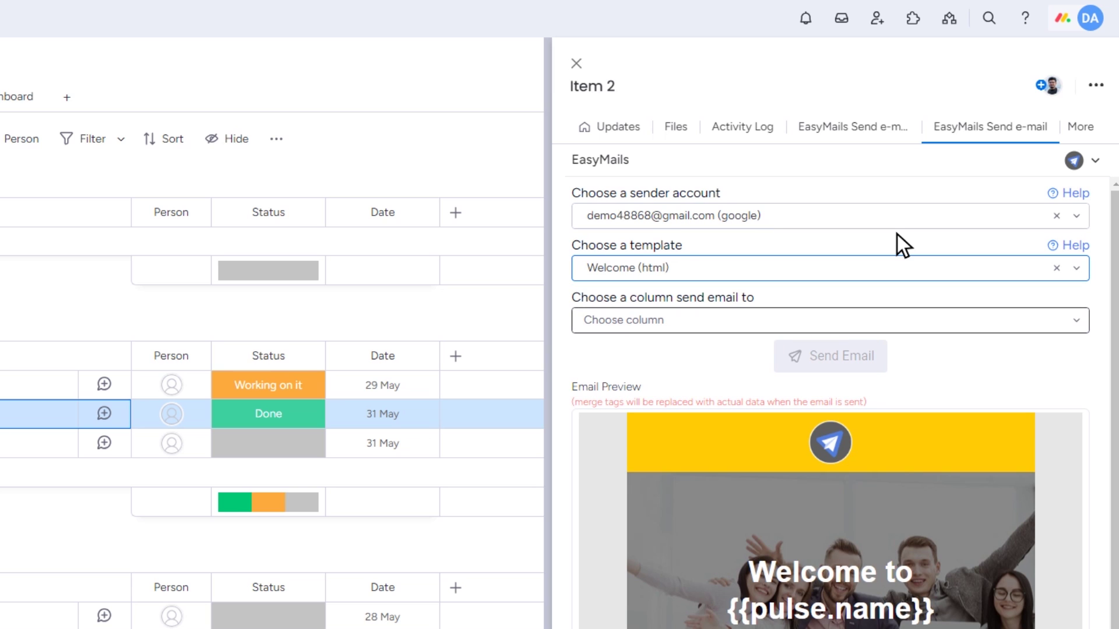
key(Tab)
key(Down)
key(Return)
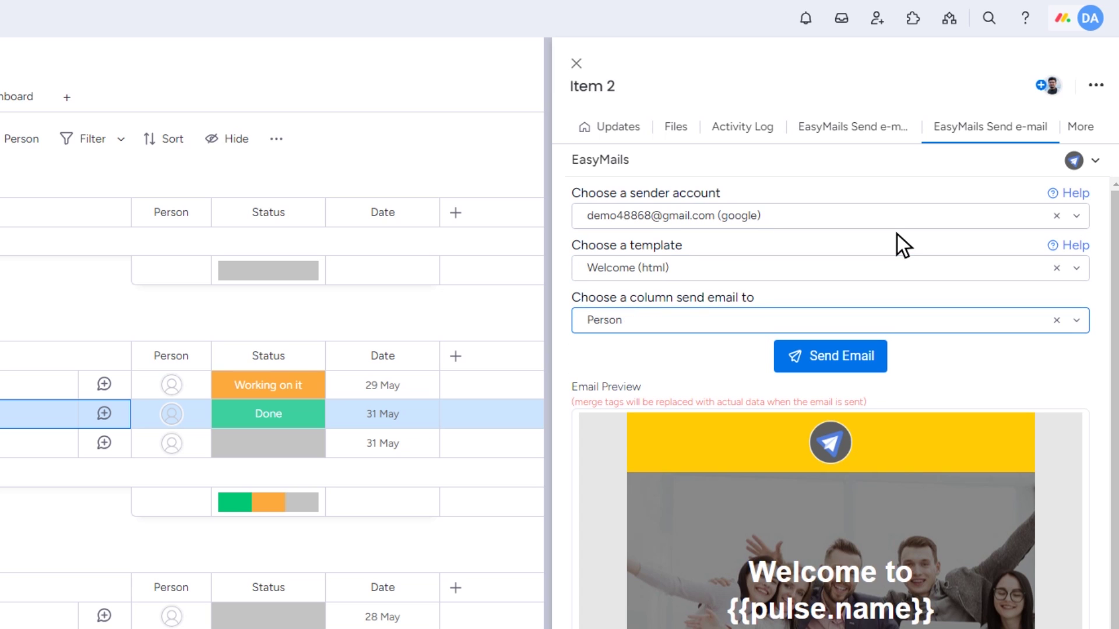
click(819, 357)
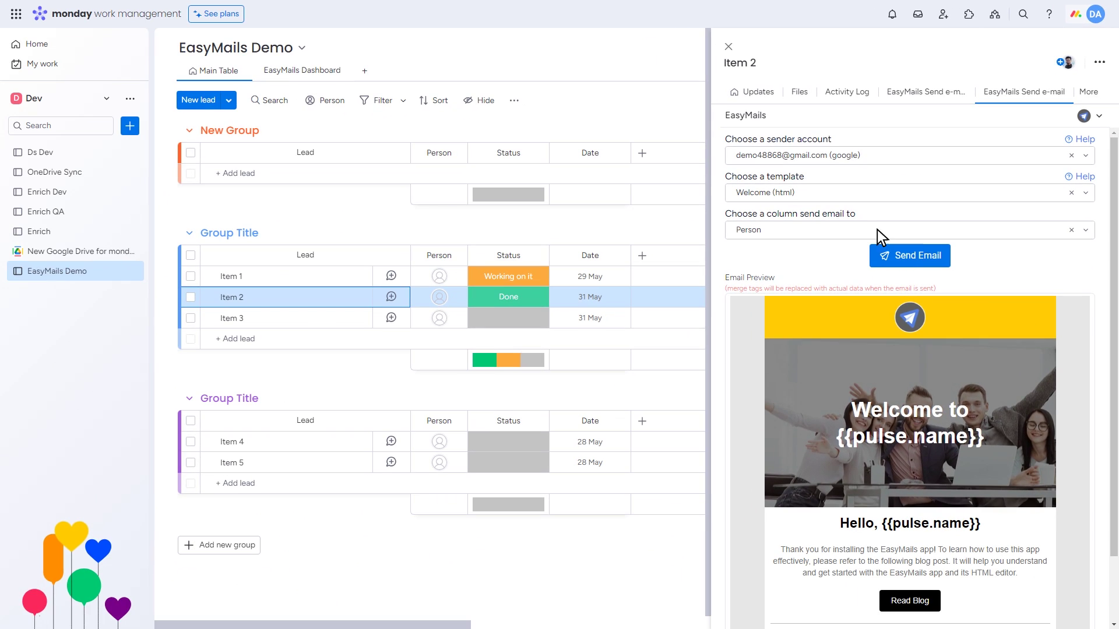
Check Item 2's updates for the sent and opened email cards, then open the Gmail notification
click(747, 88)
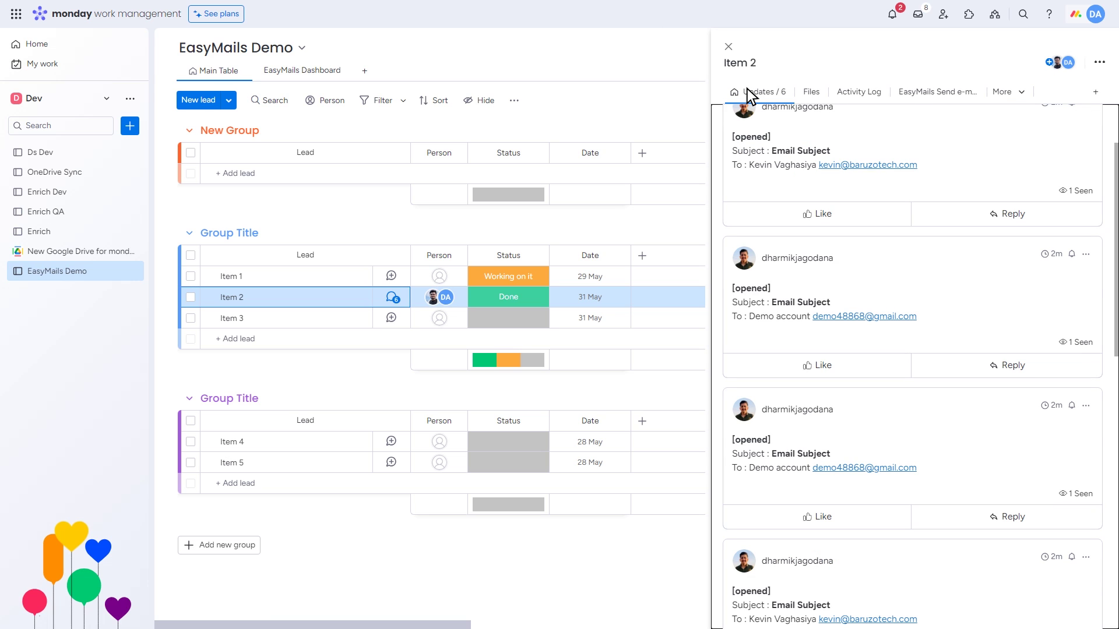
scroll(748, 88, down, 9)
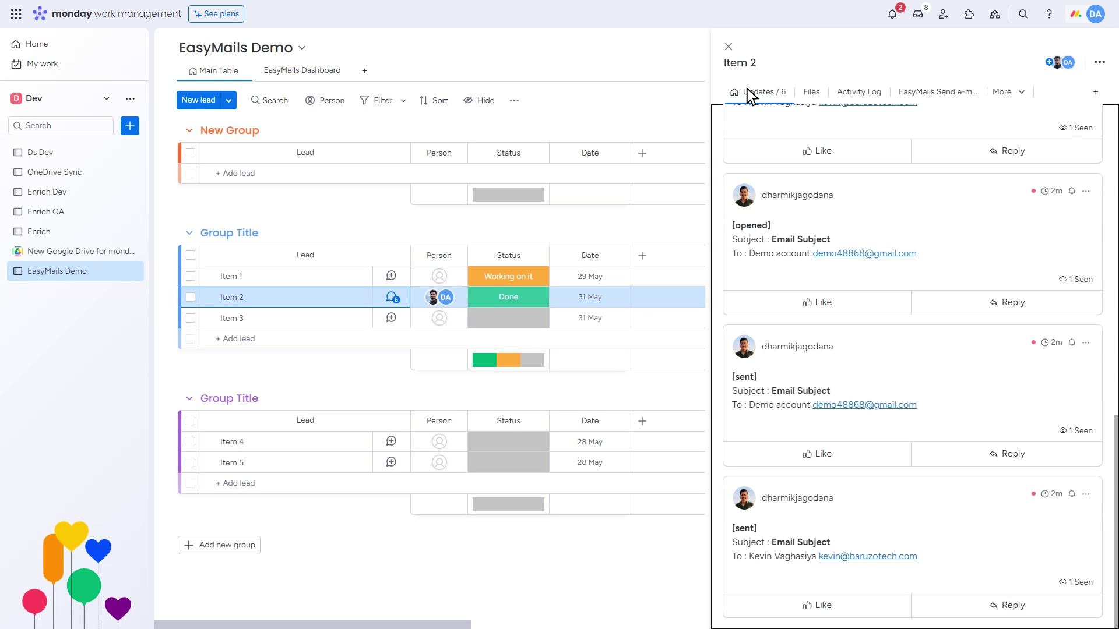
key(ctrl+Tab)
click(748, 109)
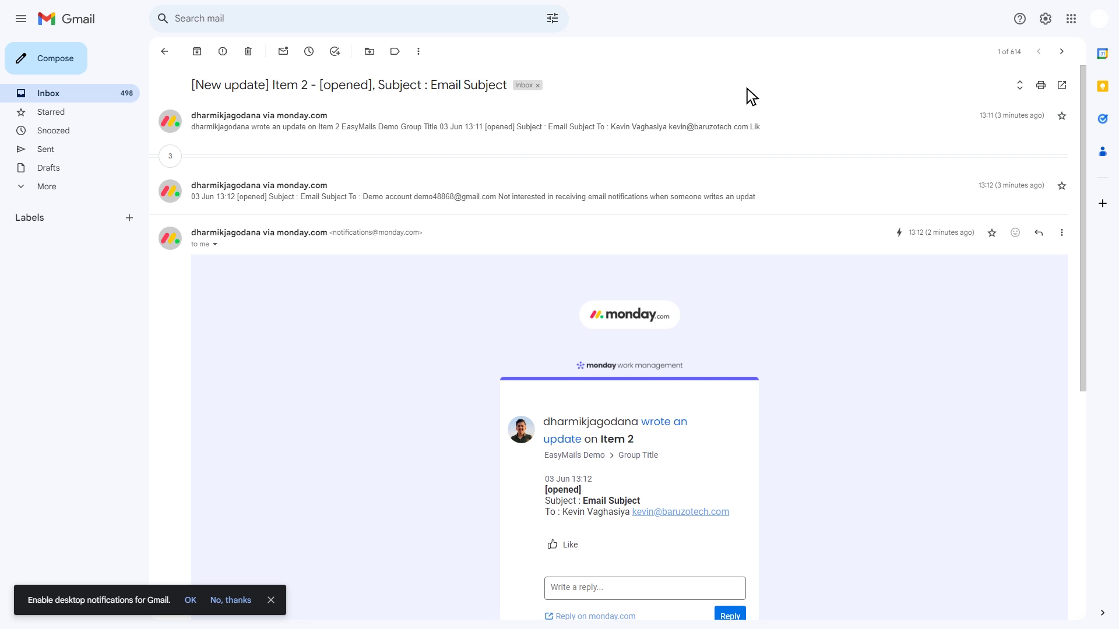
Return from the Gmail notification to the monday.com board
key(ctrl+shift+Tab)
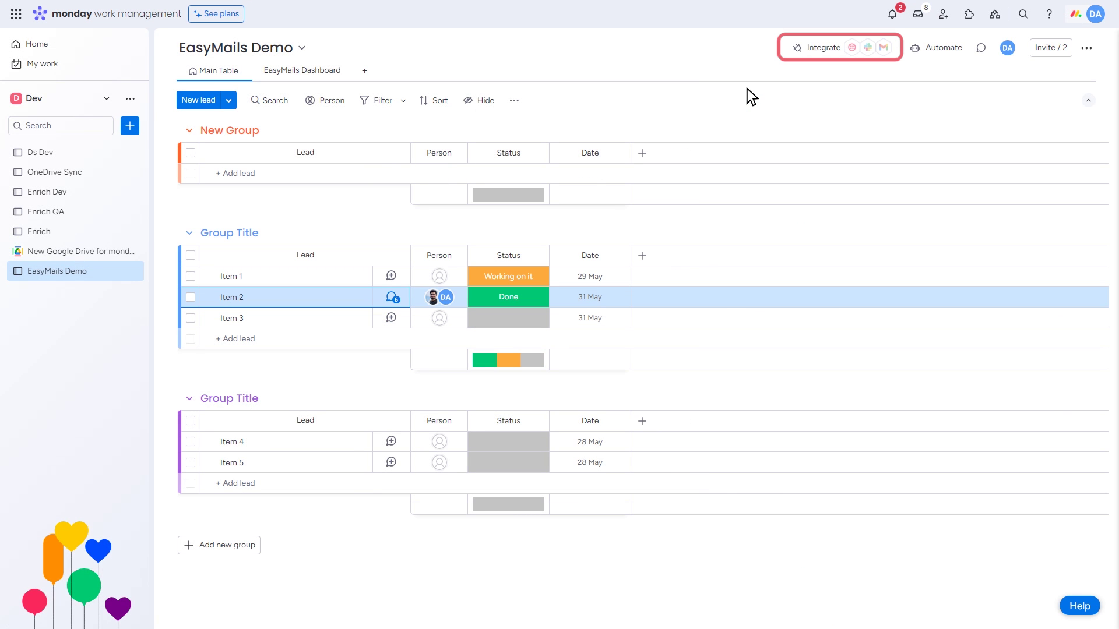
Search the board's Automation center for 'easy' and open the EasyMails automation recipes
click(823, 46)
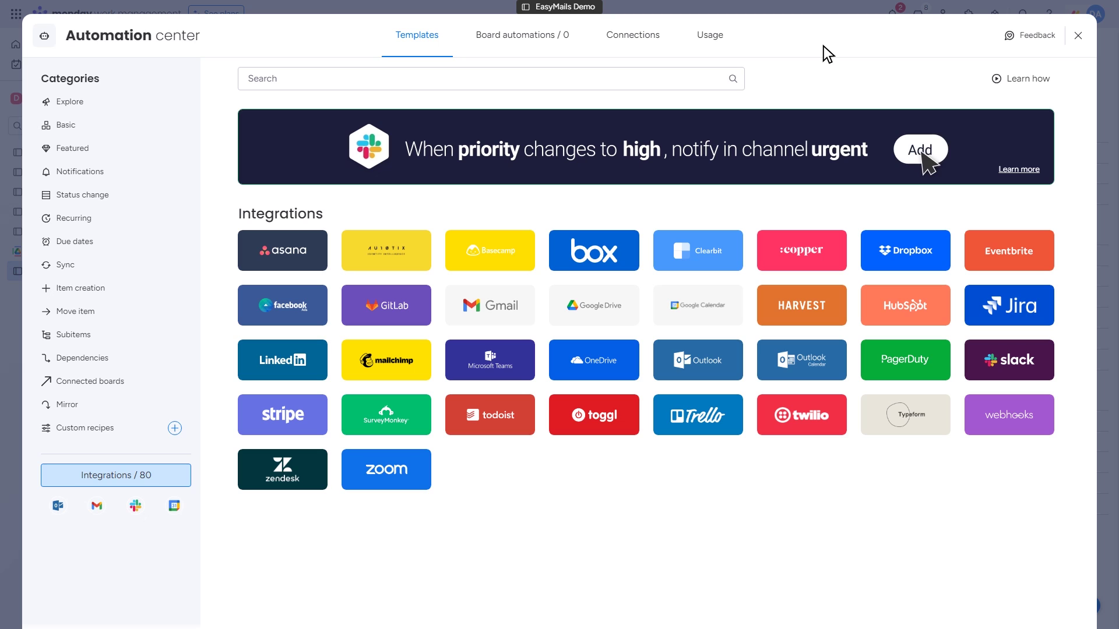
click(323, 80)
text(easy)
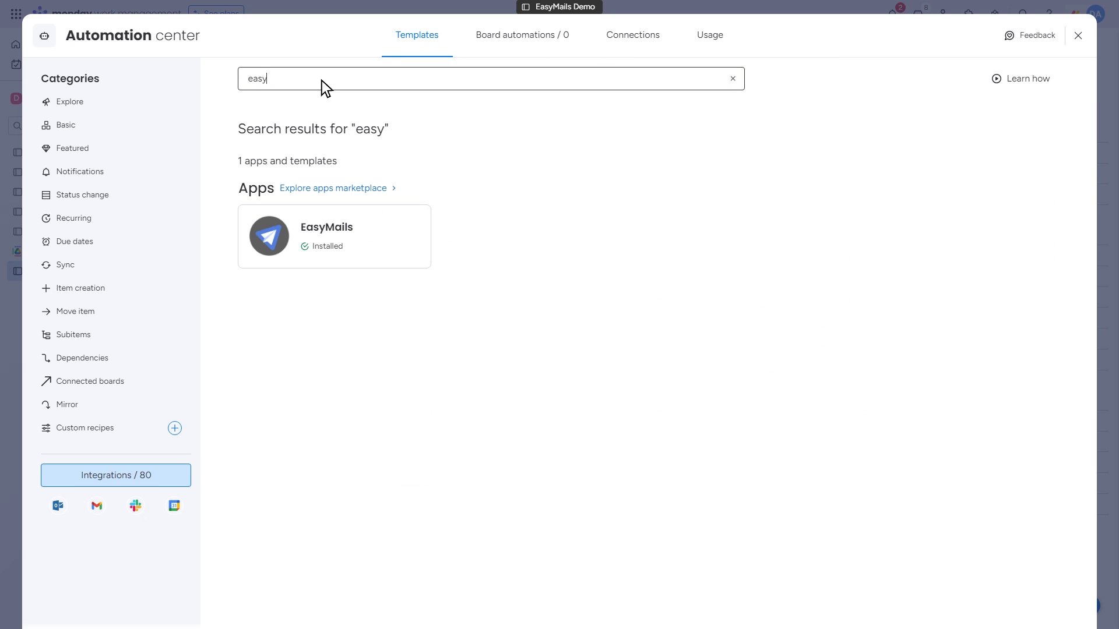
click(323, 239)
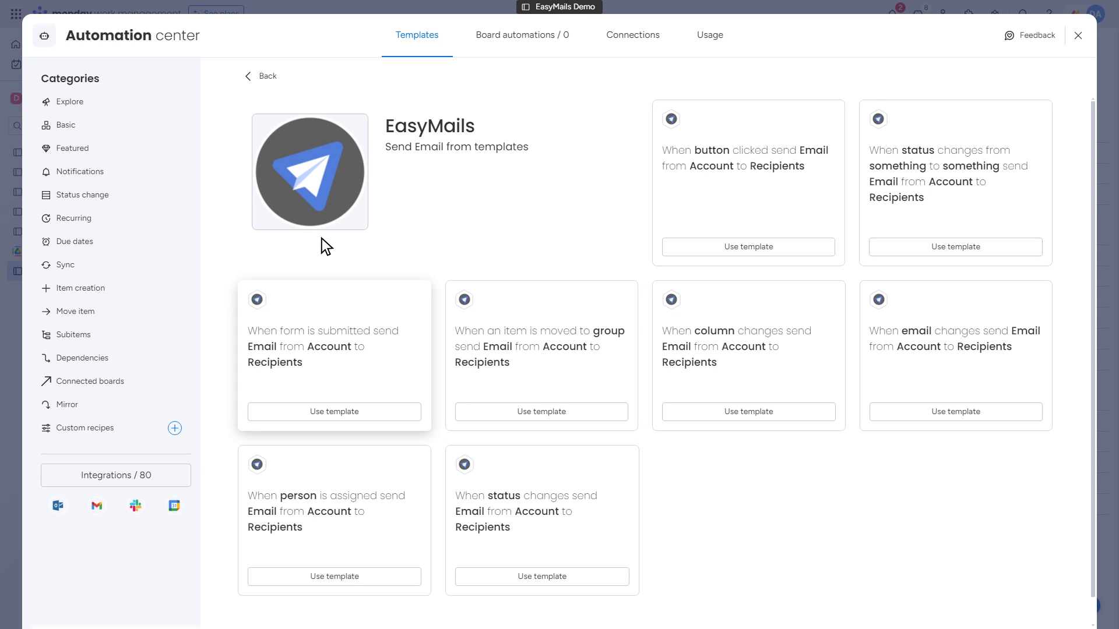
Use the button-clicked recipe with the send mail button, Welcome (html) template, Google sender, and Email column
click(752, 248)
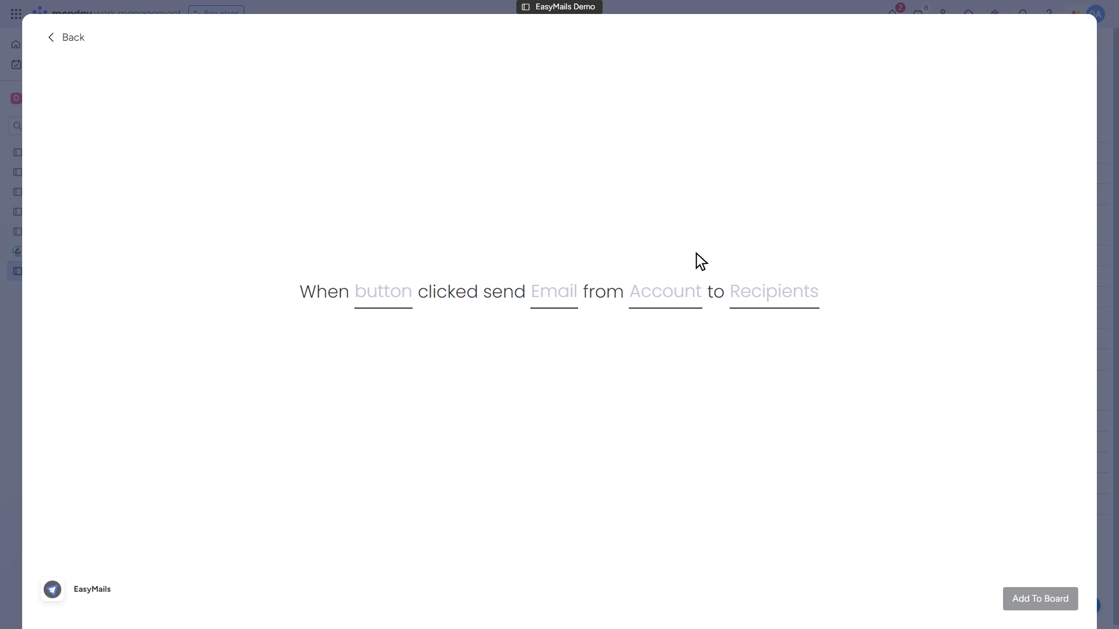
click(374, 299)
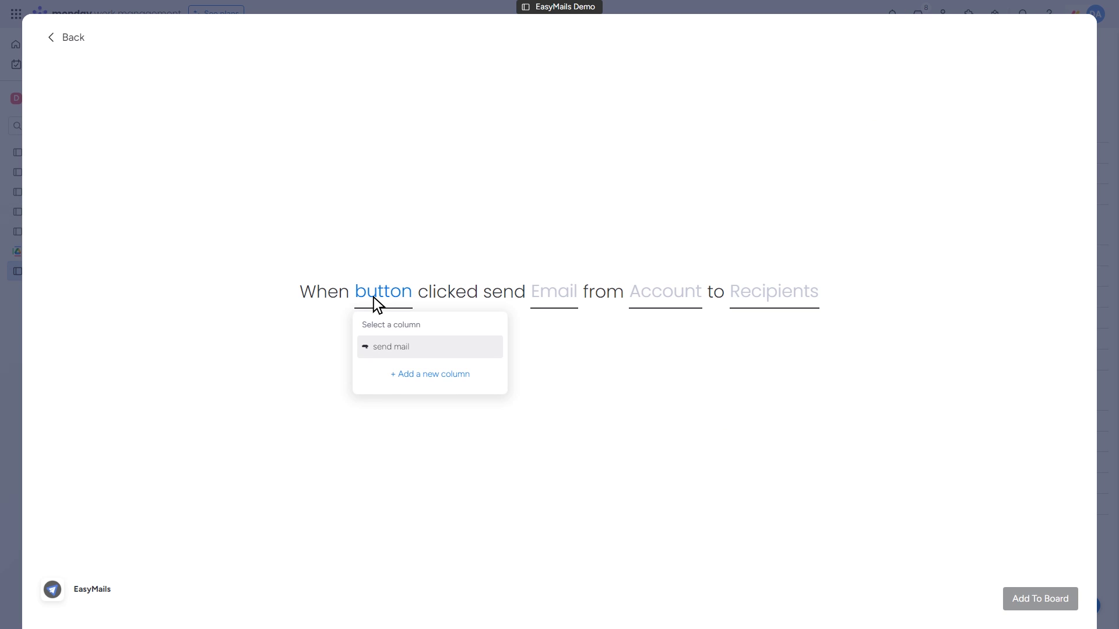
key(Return)
click(550, 298)
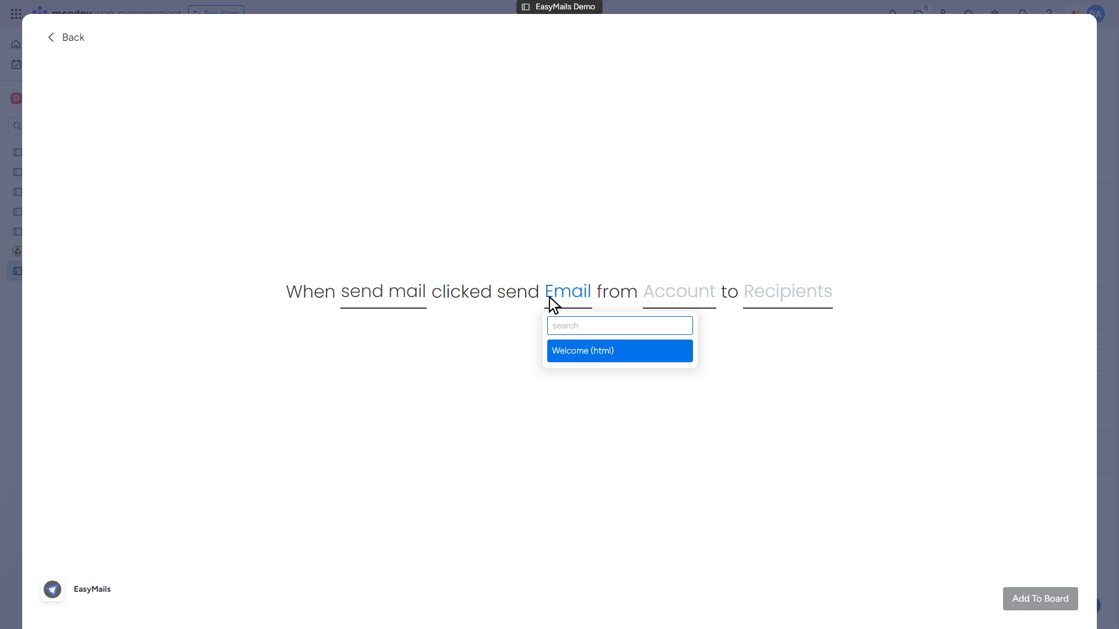
key(Return)
key(Tab)
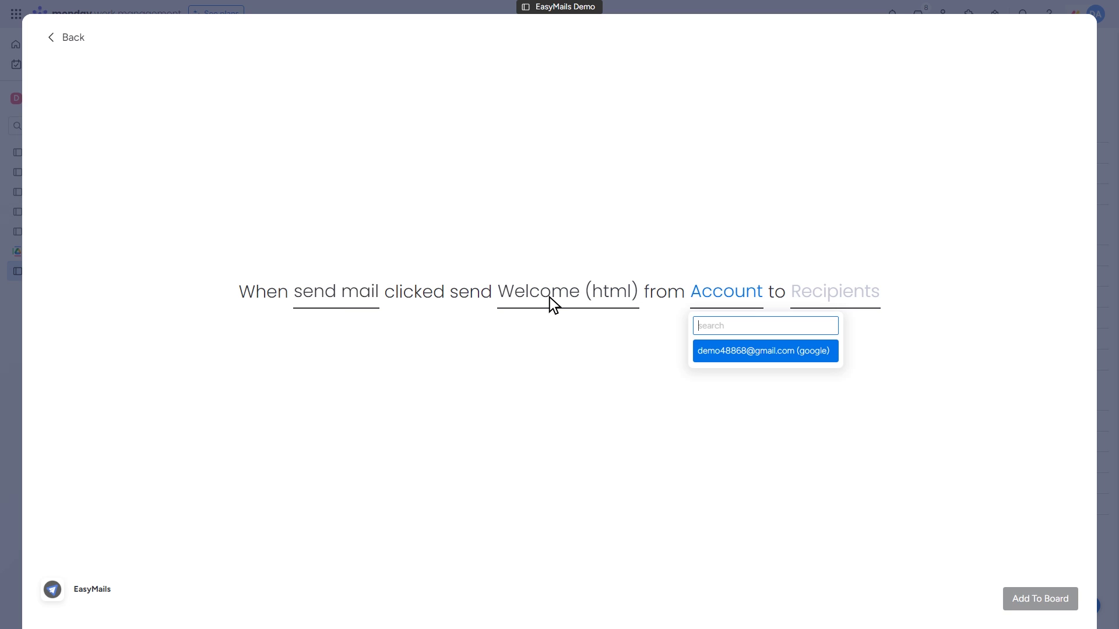
key(Return)
click(850, 297)
key(Up)
key(Up)
key(Up)
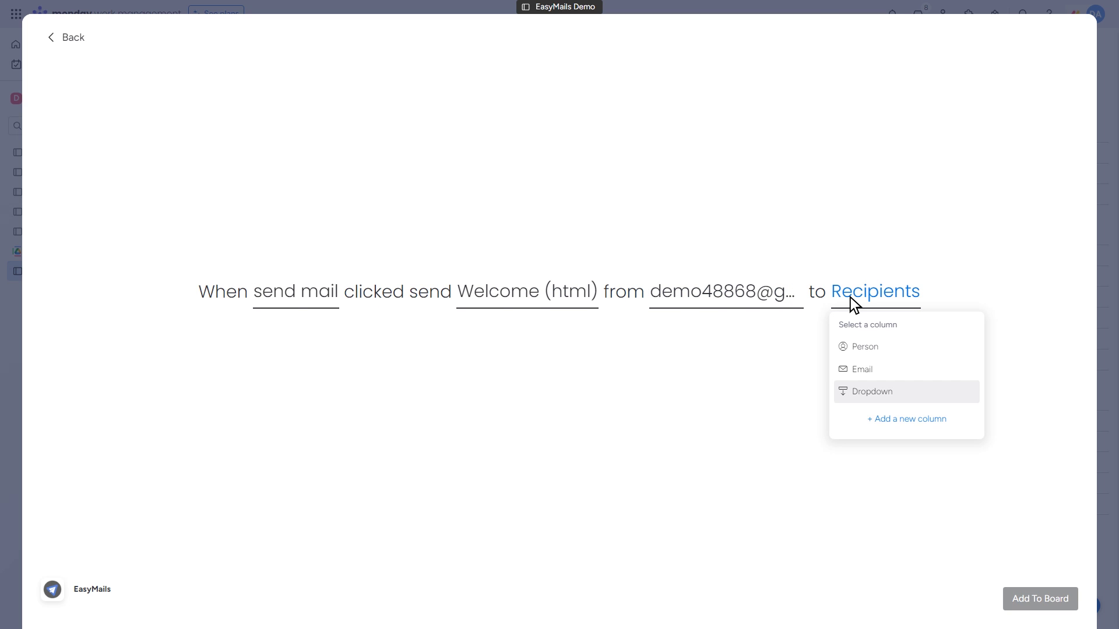
key(Return)
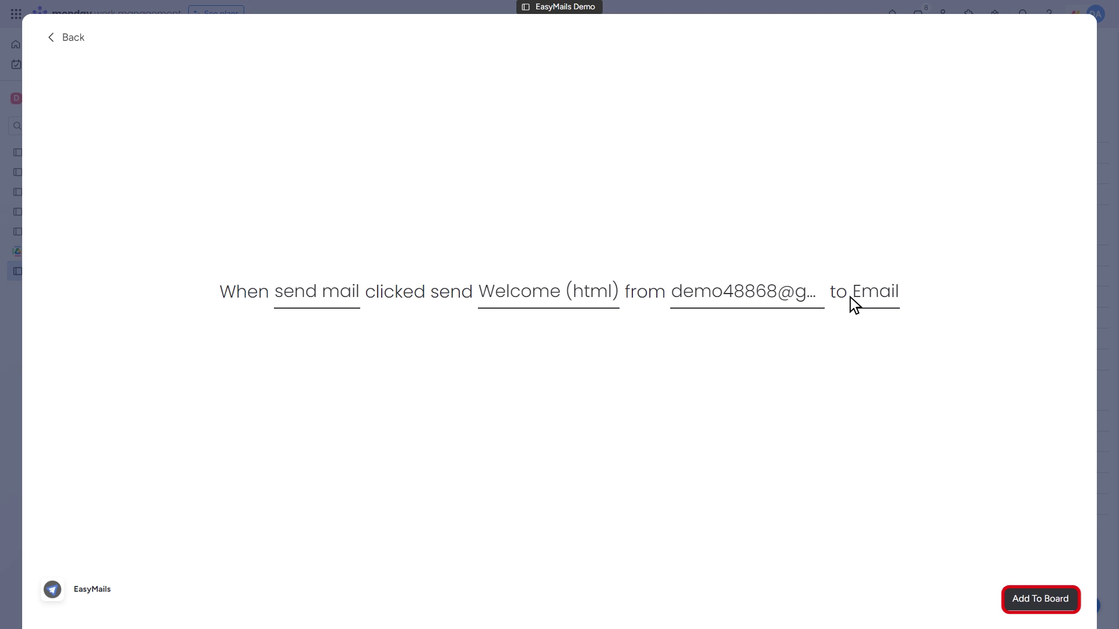
Add the finished send-mail automation to the board
click(1039, 601)
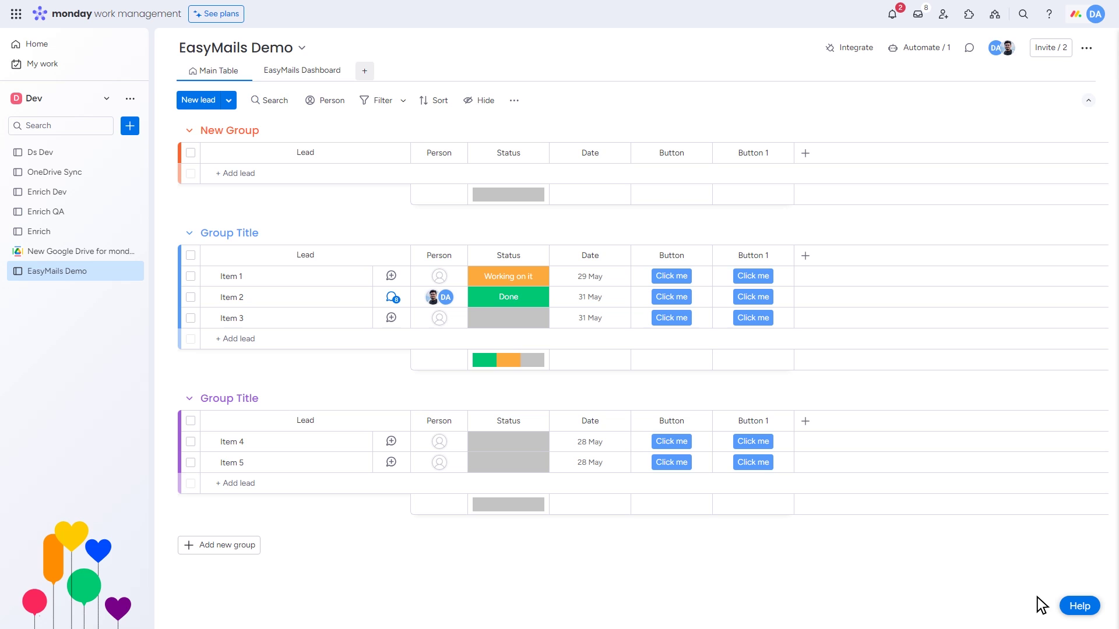
Open the board automations and view the run history showing the successful Welcome (html) send
click(675, 295)
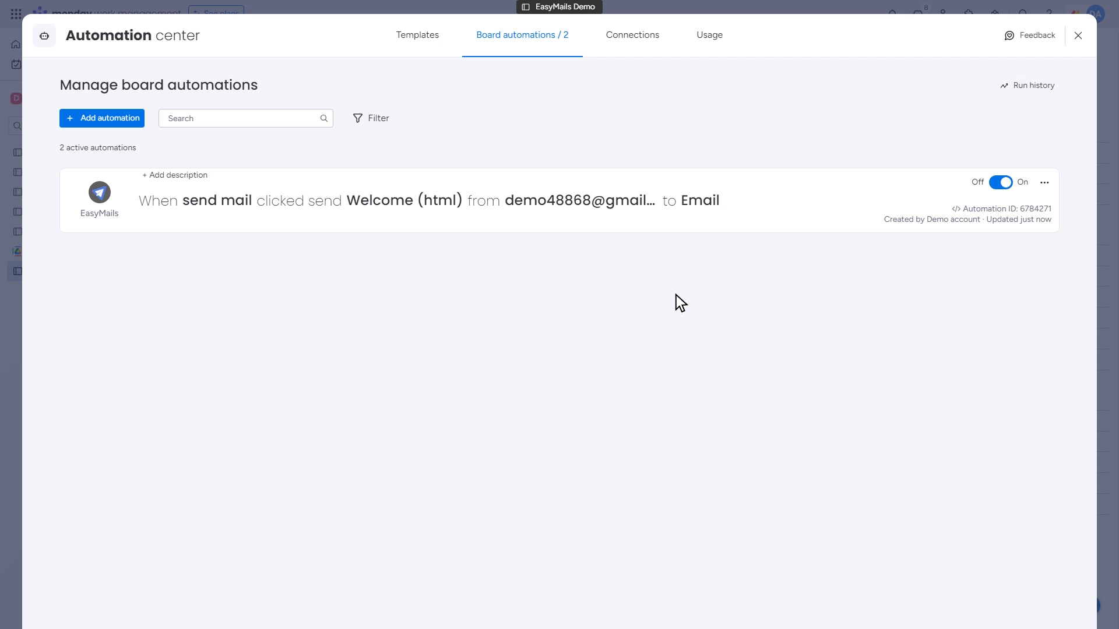
click(1028, 85)
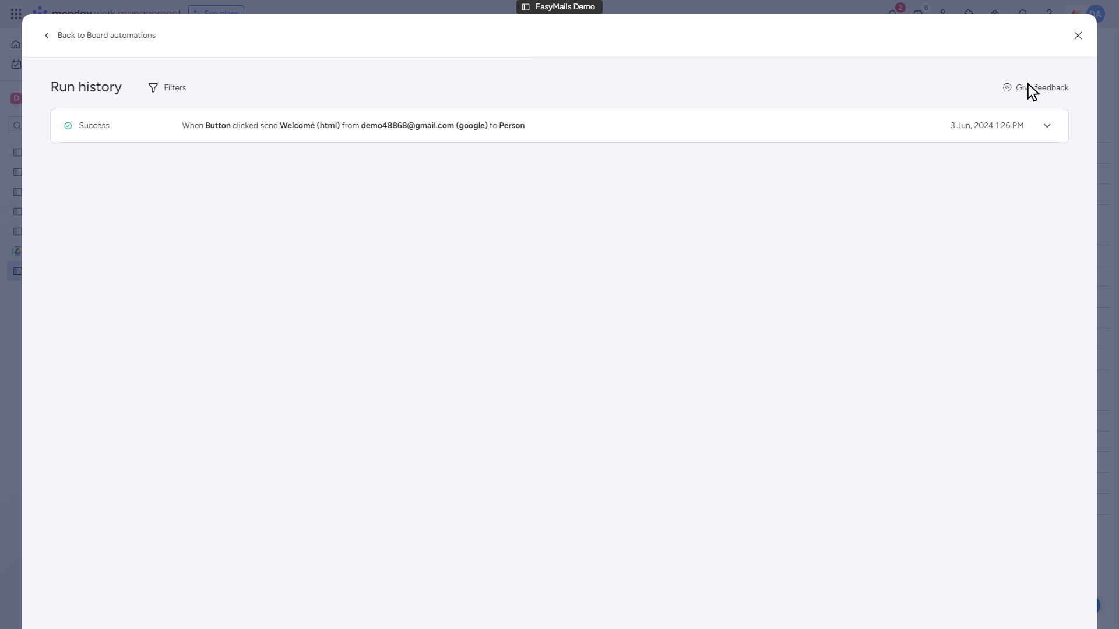